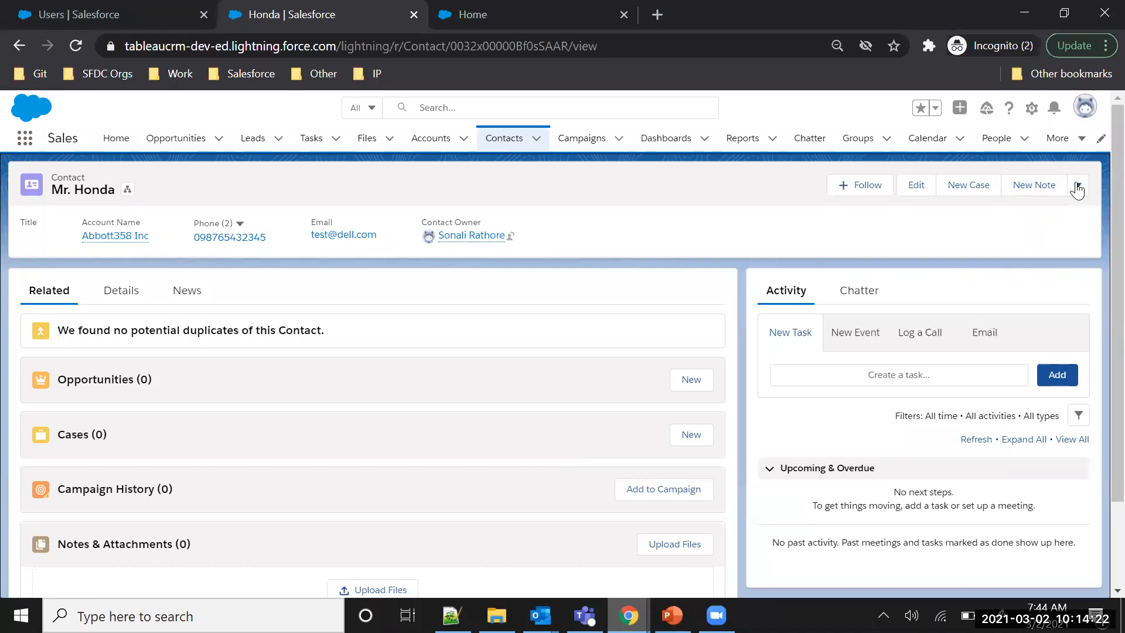
Log in to the partner community as the open contact's community user.
left_click(1077, 186)
left_click(991, 360)
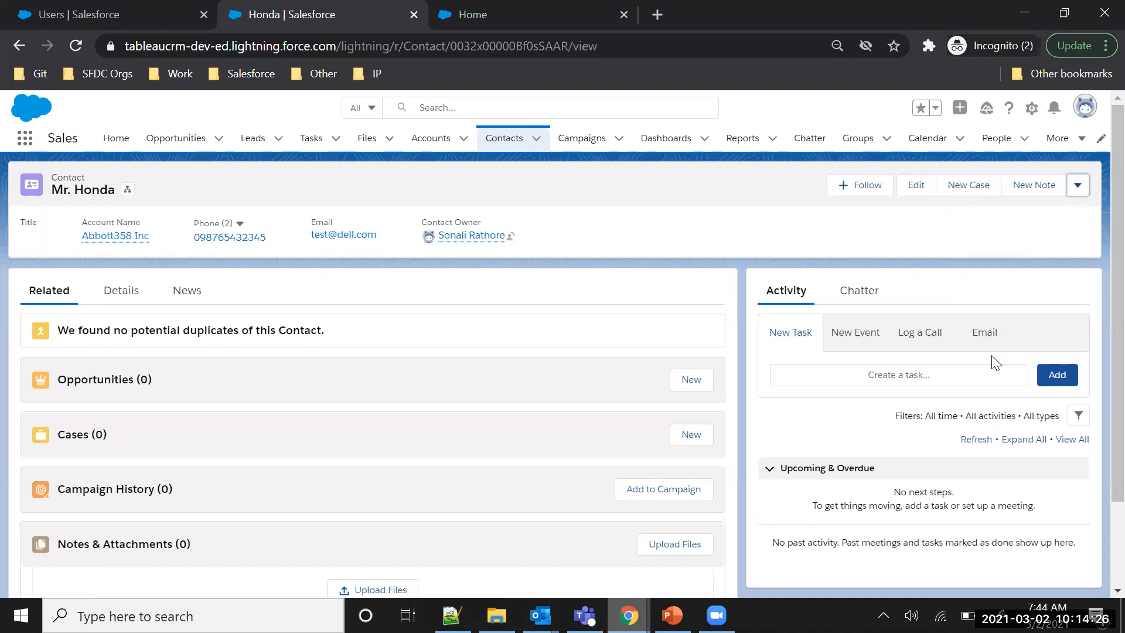
left_click(1077, 186)
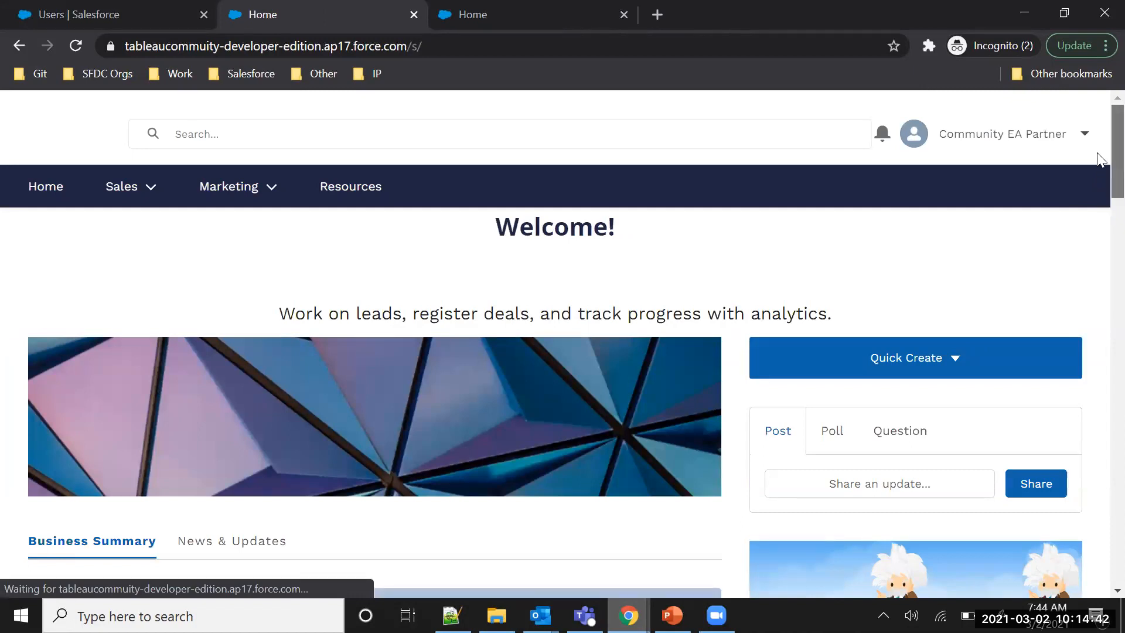
Examine the Regional Sales dashboard in the Business Summary of the community home page.
scroll(1098, 164, "down", 2)
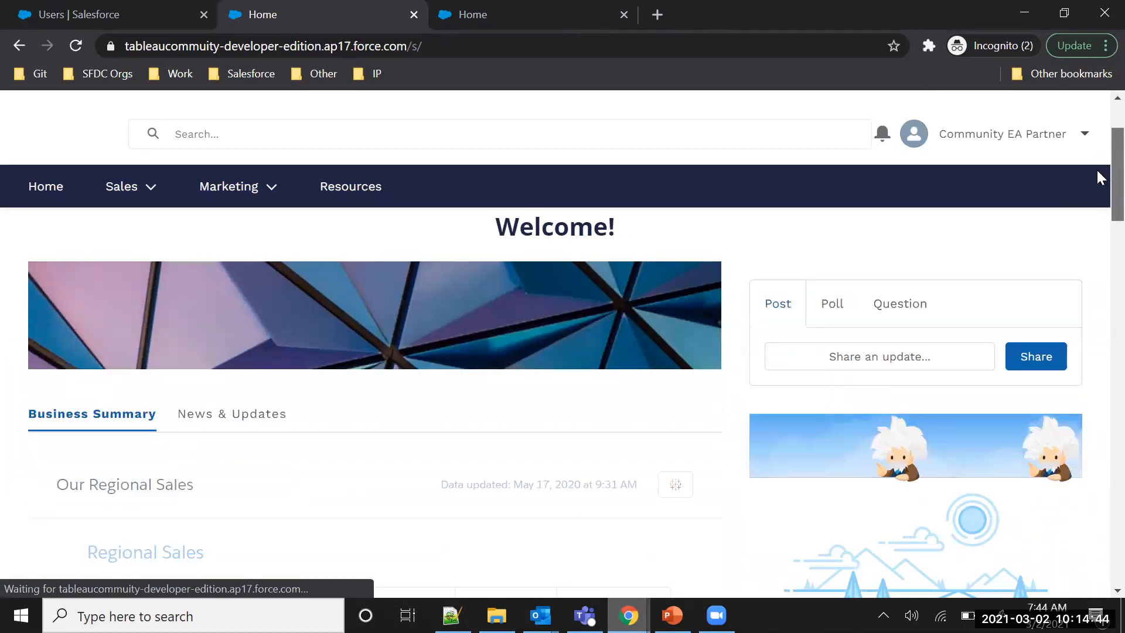
scroll(1098, 179, "down", 2)
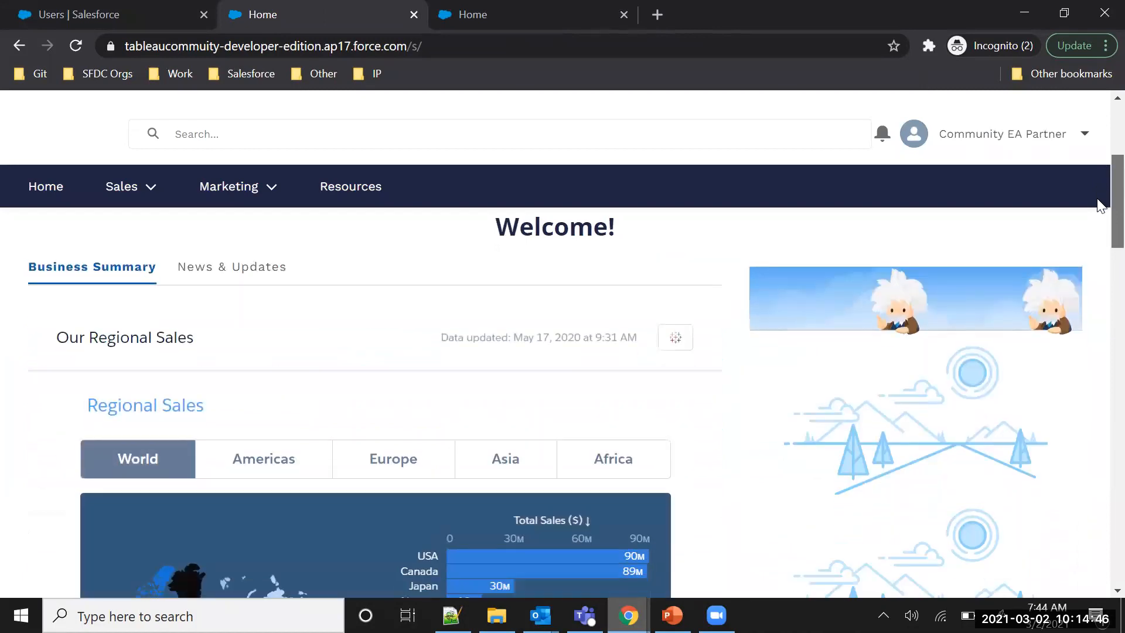
scroll(1100, 210, "down", 1)
scroll(1100, 233, "down", 2)
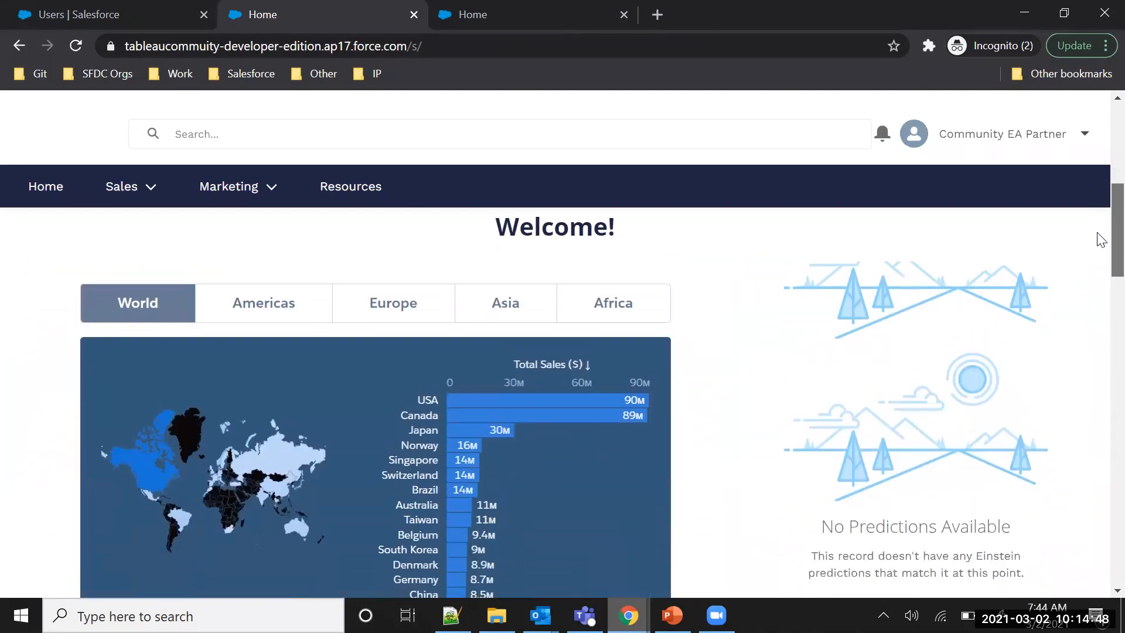
scroll(1099, 234, "down", 1)
scroll(1099, 211, "up", 4)
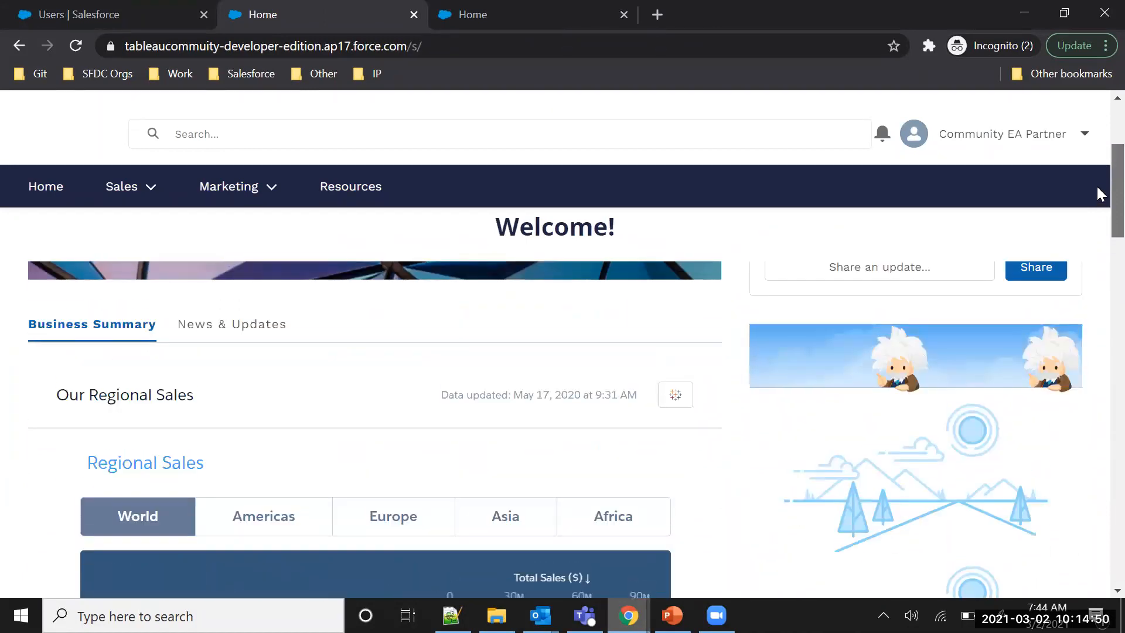
scroll(1097, 194, "down", 2)
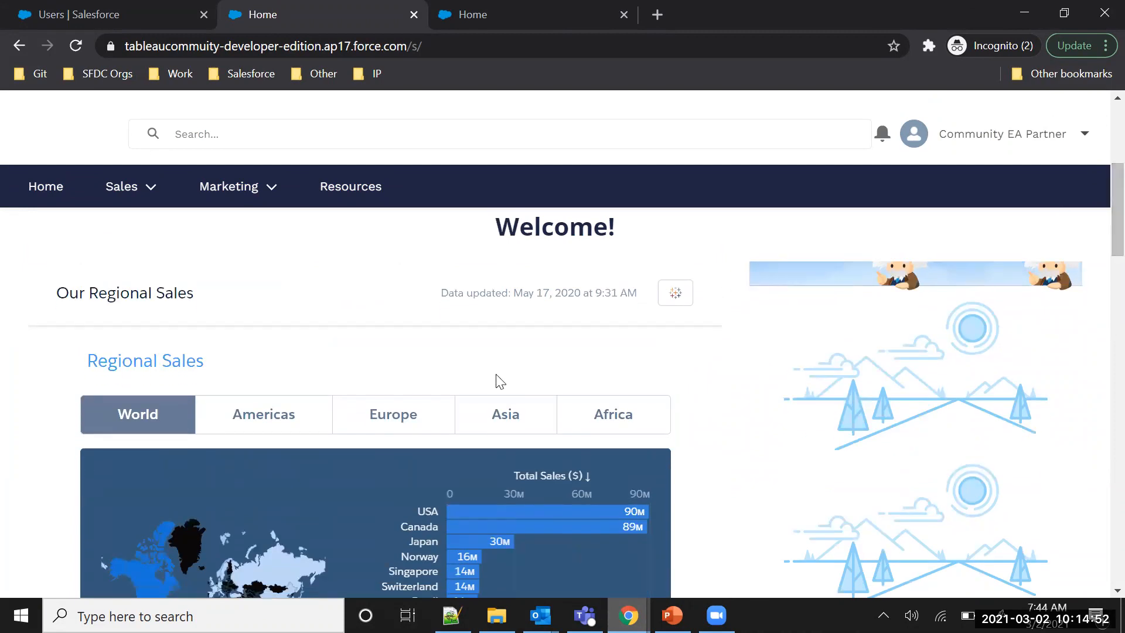
scroll(1097, 187, "down", 2)
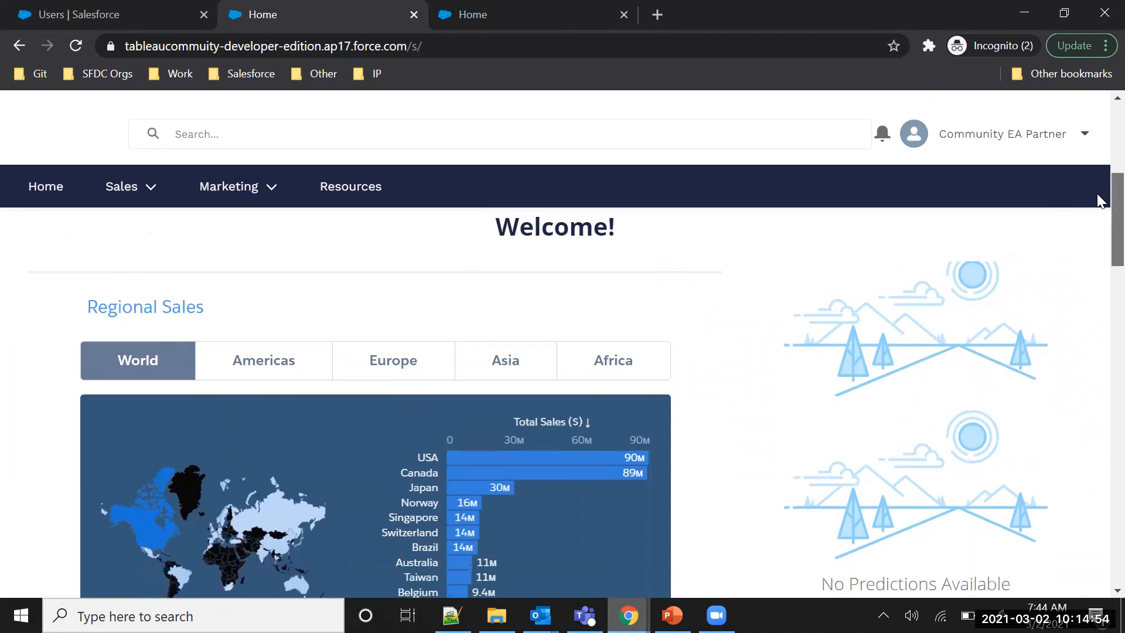
scroll(1100, 206, "up", 1)
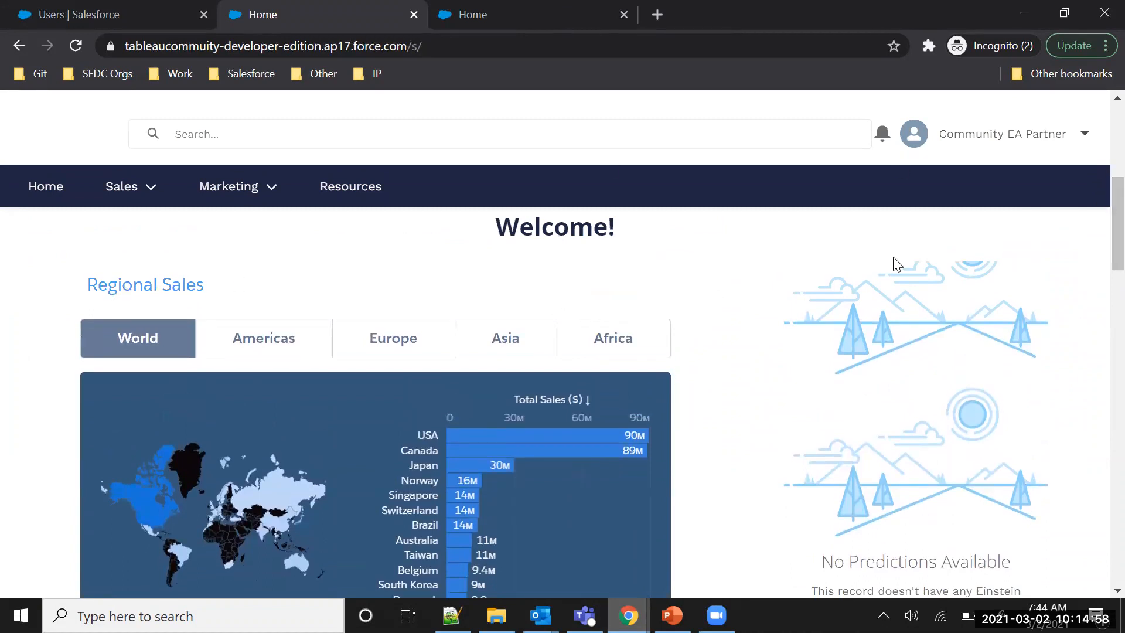
scroll(1099, 240, "down", 2)
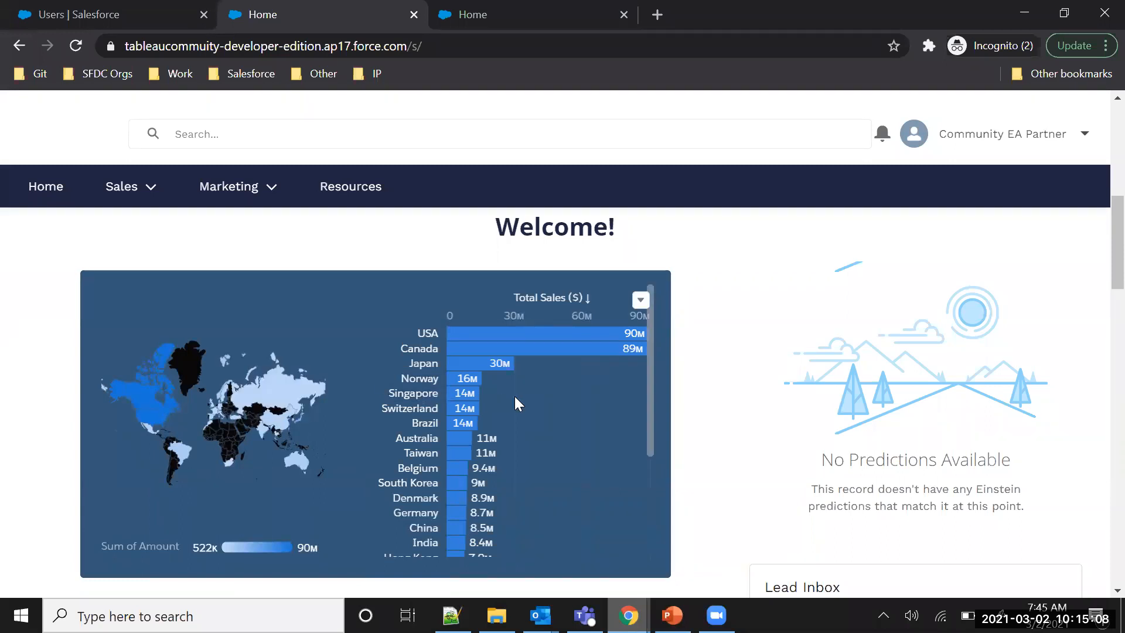
Select Canada on the Regional Sales map and examine the filtered opportunity stage and industry charts.
mouse_move(152, 403)
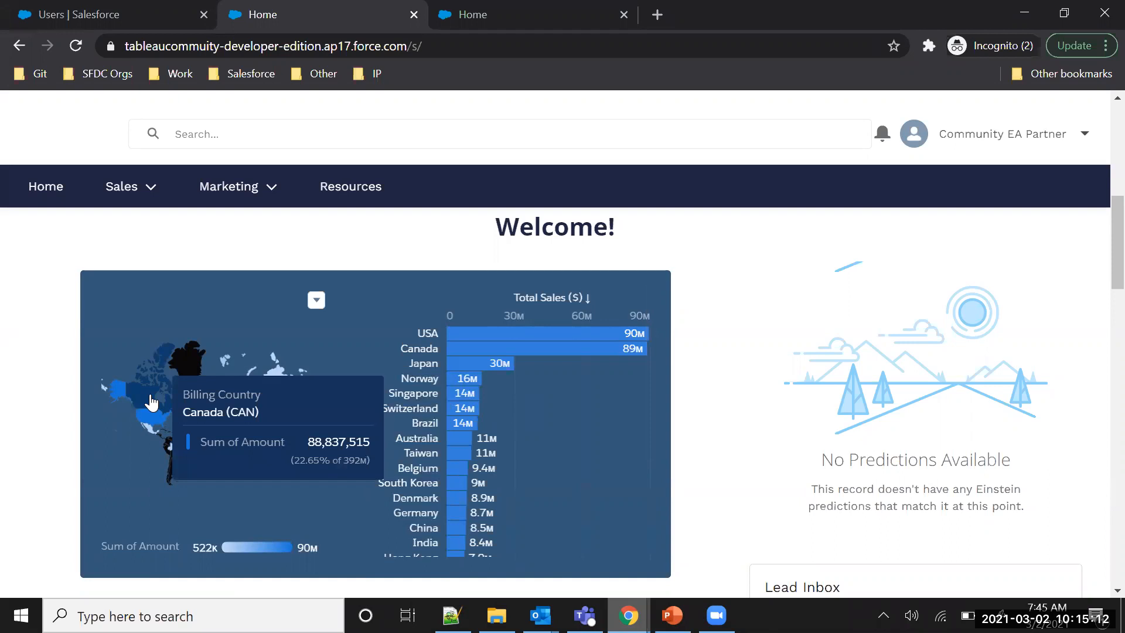
left_click(151, 402)
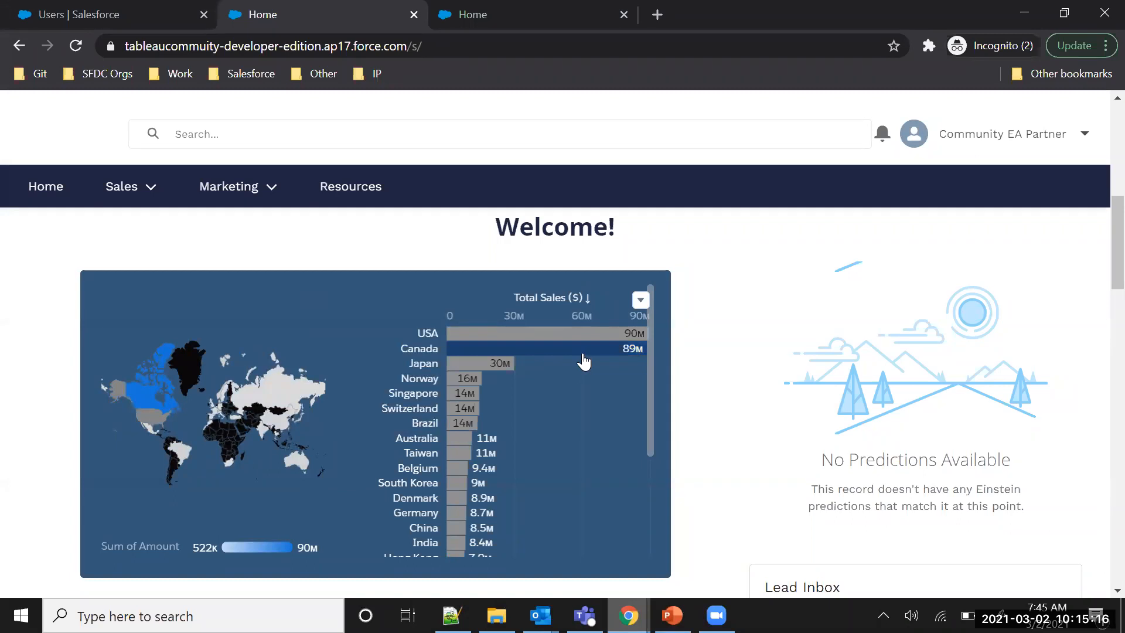
mouse_move(584, 361)
scroll(1098, 255, "down", 3)
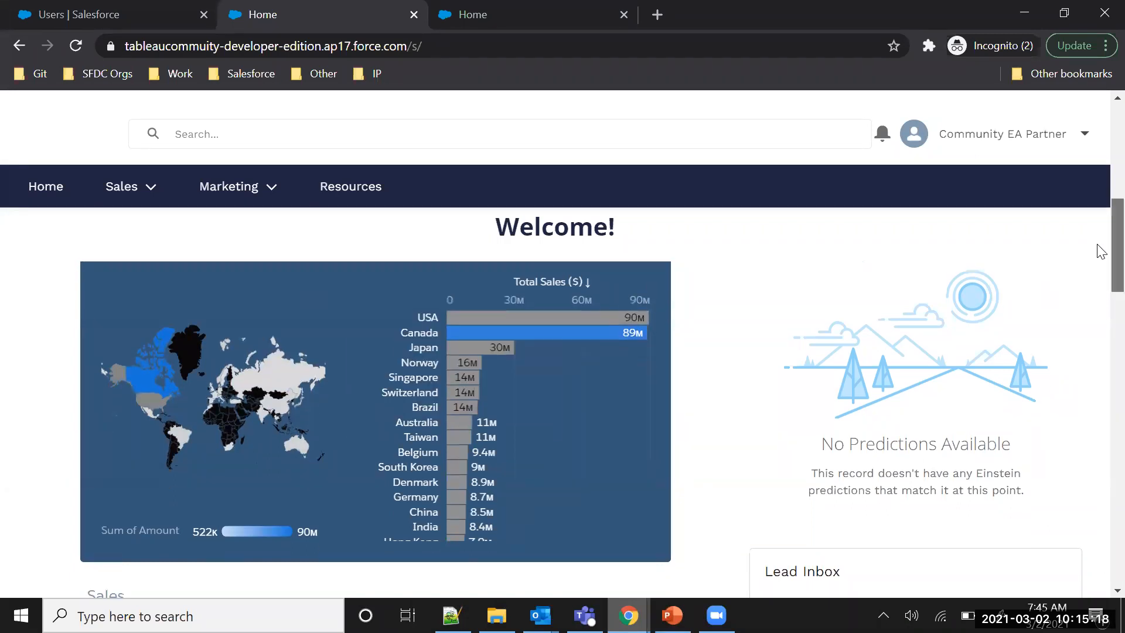
scroll(1099, 275, "down", 3)
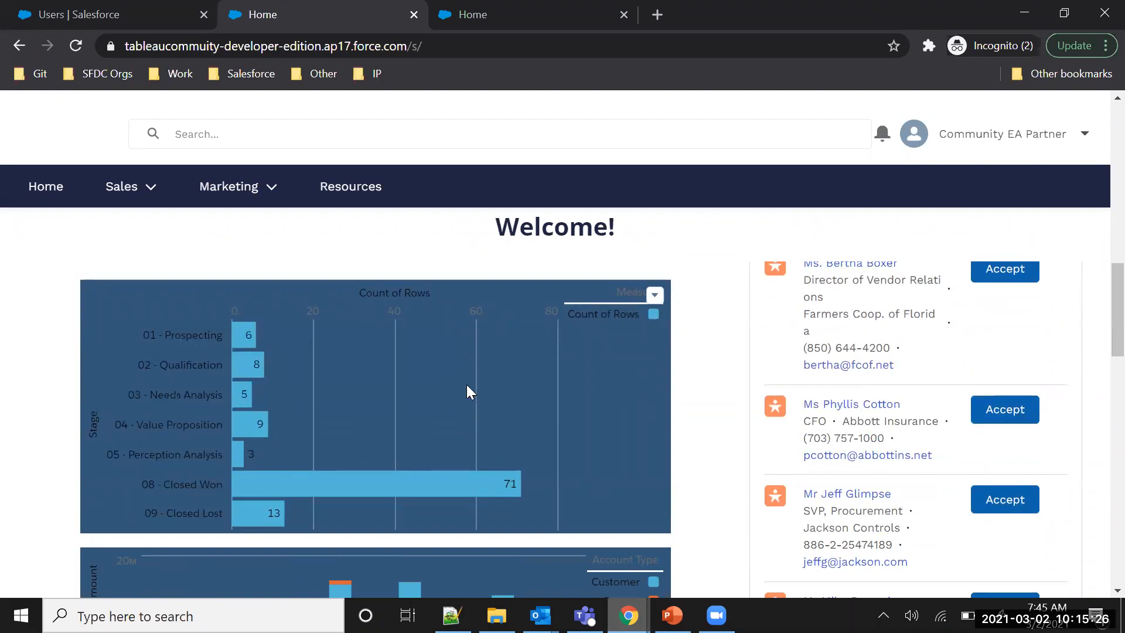
scroll(1099, 299, "up", 5)
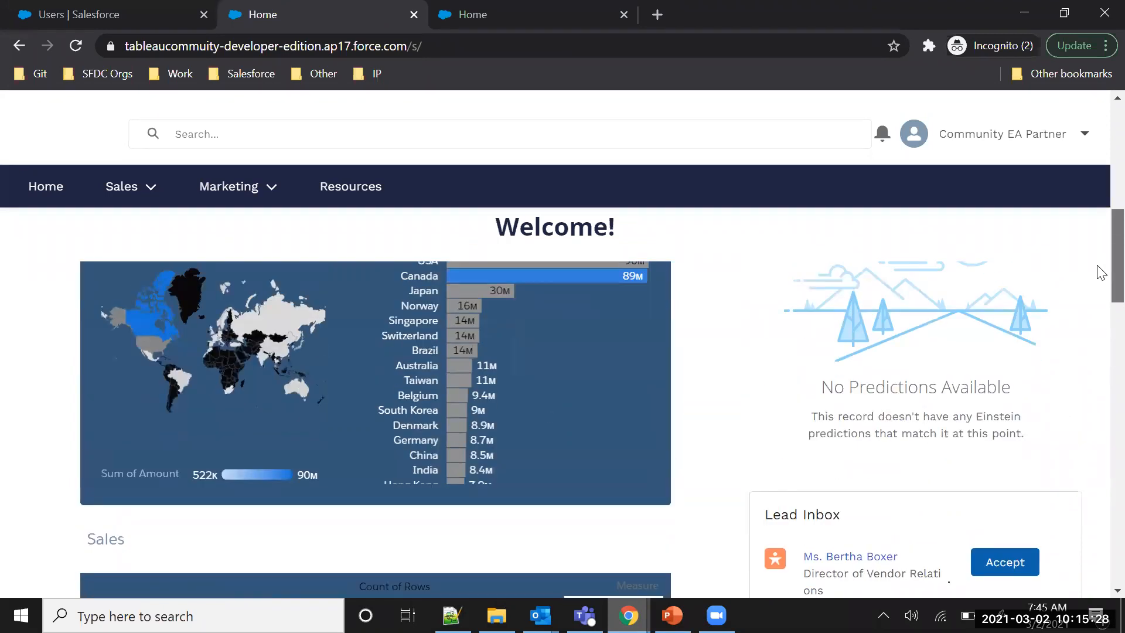
scroll(1100, 280, "down", 5)
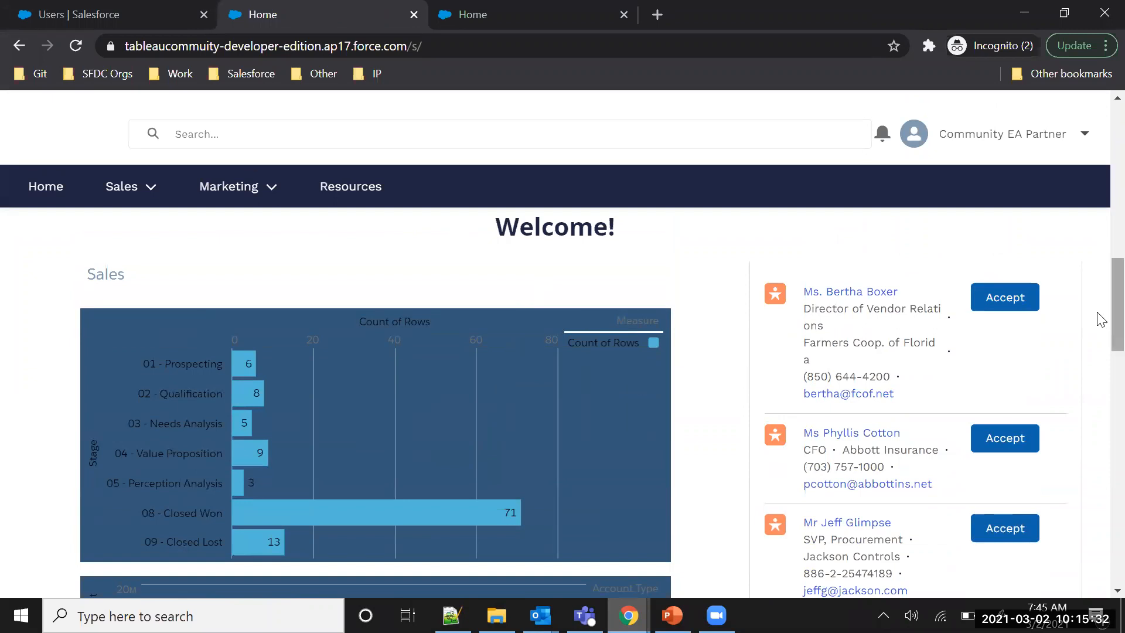
scroll(1098, 351, "down", 3)
scroll(1100, 372, "down", 2)
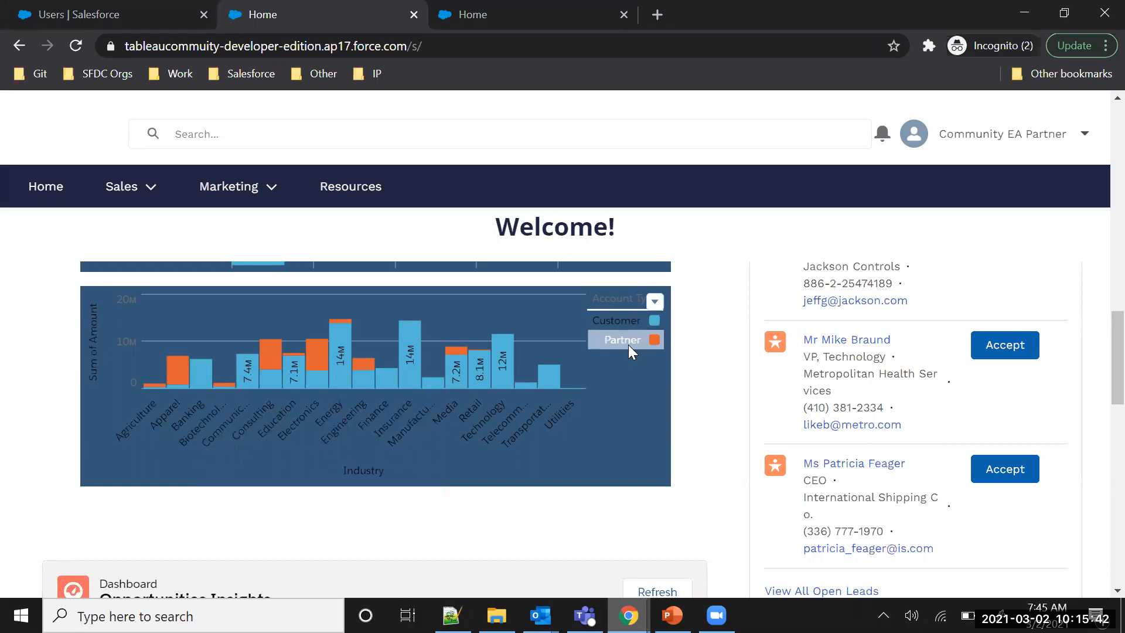
Clear the Canada selection on the map and examine the unfiltered opportunity stage and industry charts.
scroll(1100, 271, "up", 10)
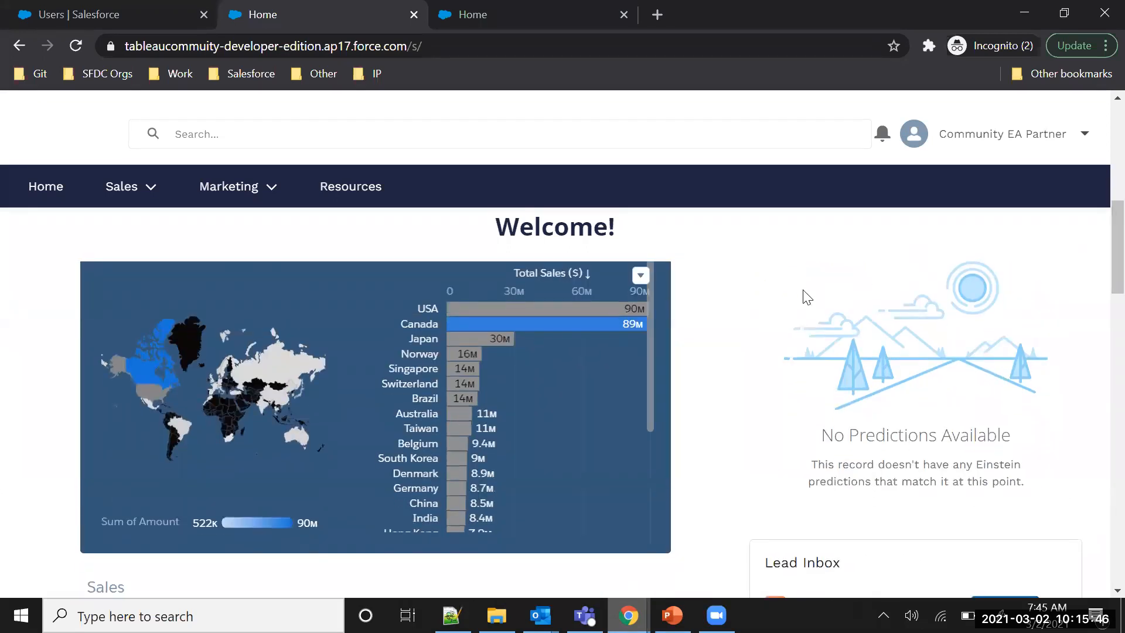
mouse_move(226, 401)
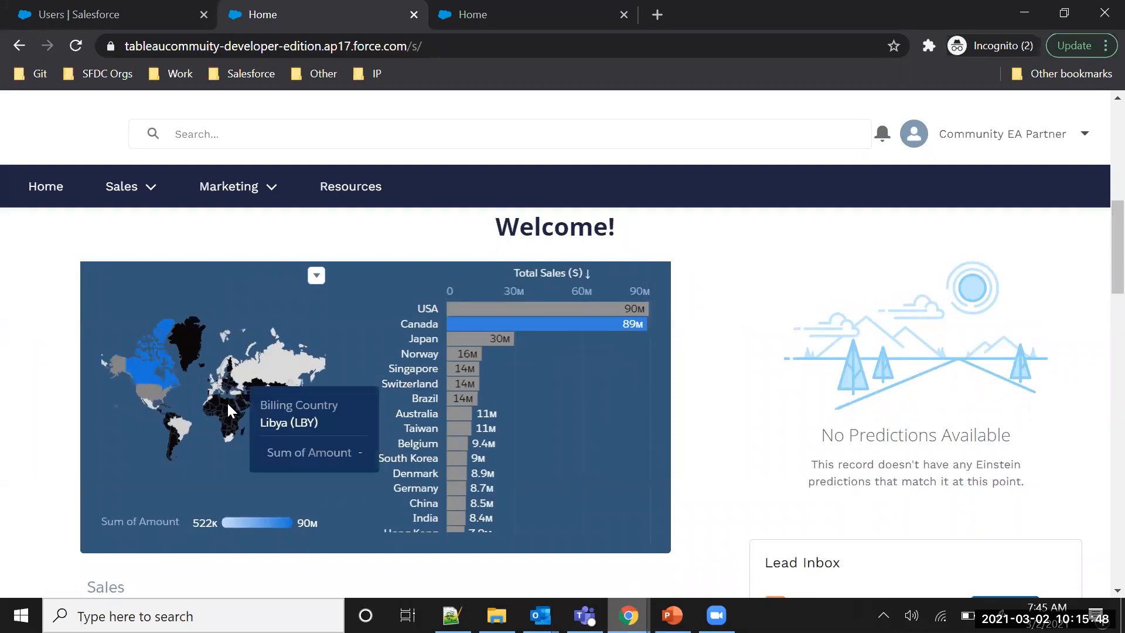
left_click(155, 381)
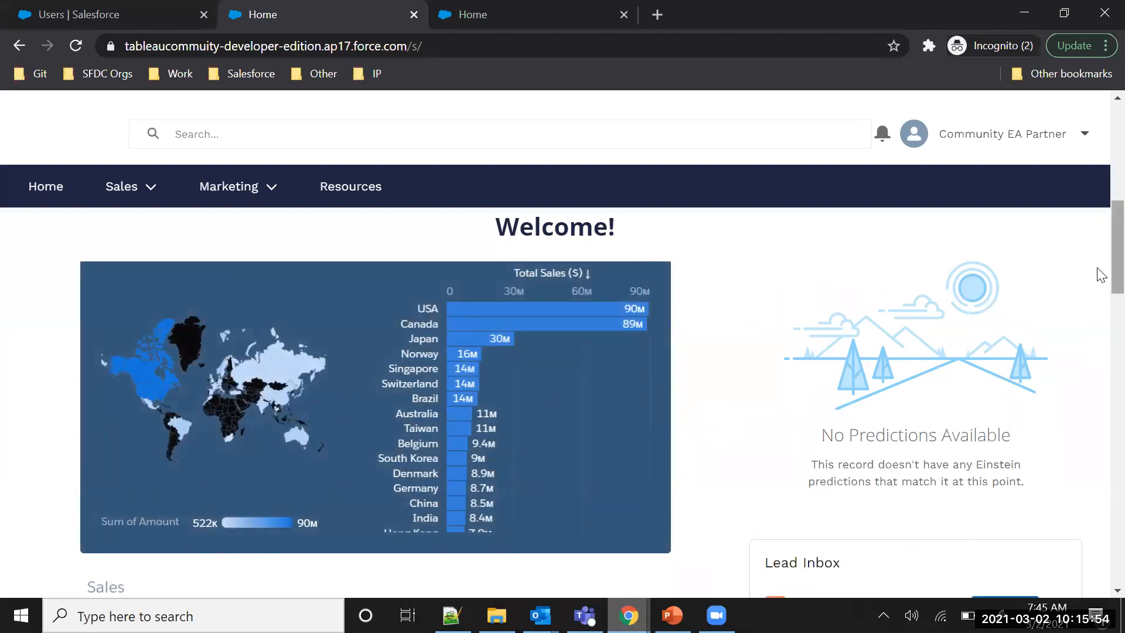
scroll(1100, 316, "down", 5)
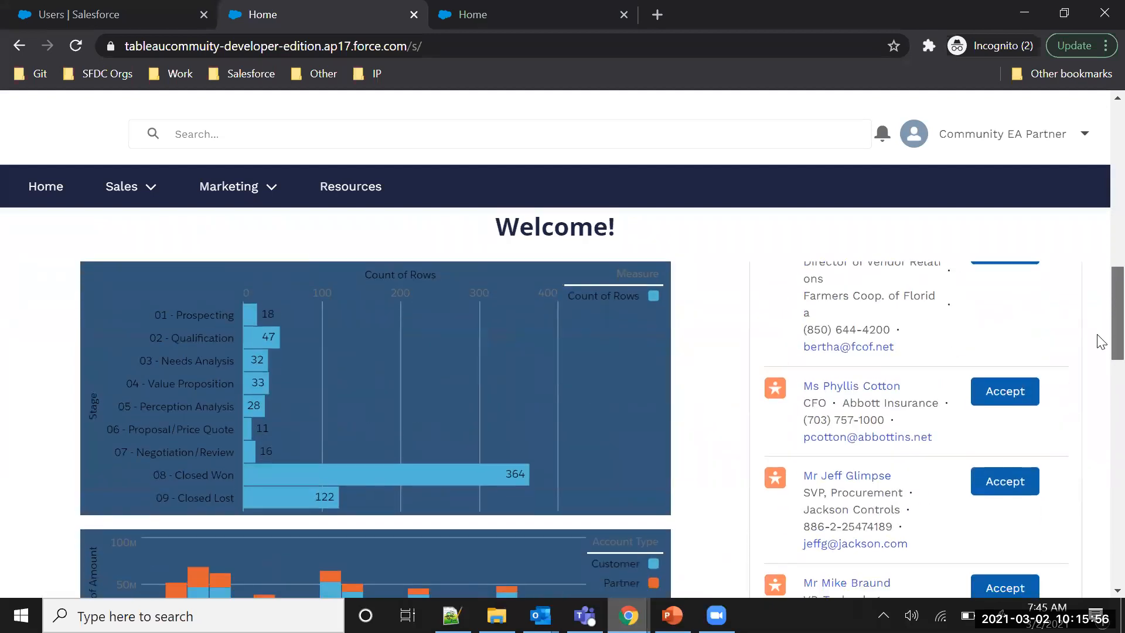
scroll(1101, 345, "down", 2)
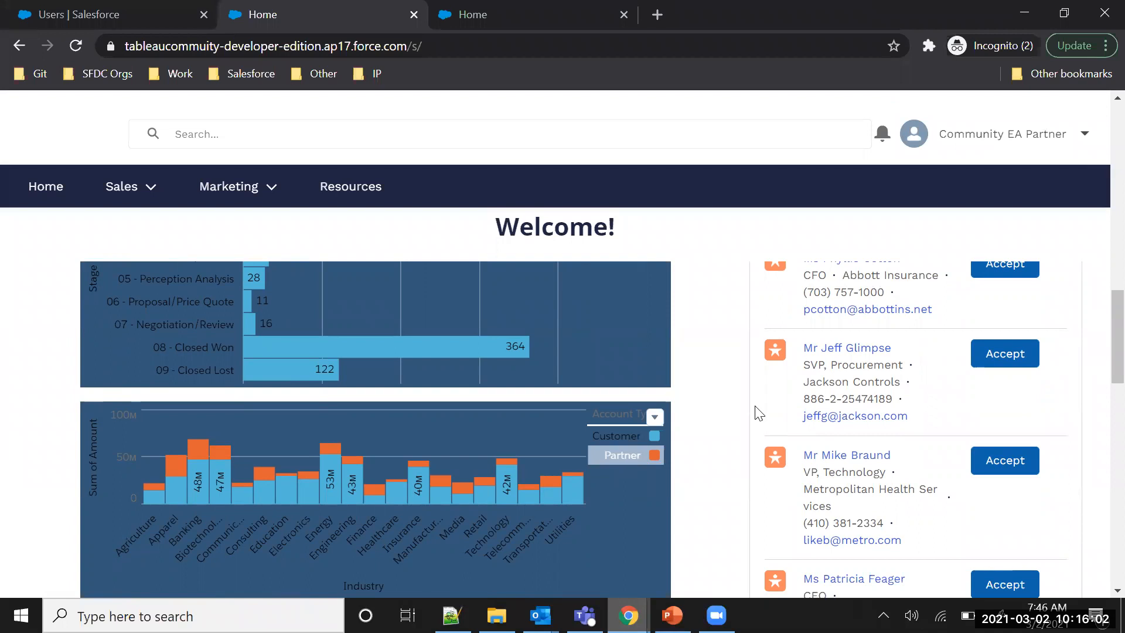
Examine the Opportunities Insights dashboard, including the opportunities table and the lead source donut chart, and return to the beginning of the page.
scroll(1102, 348, "down", 8)
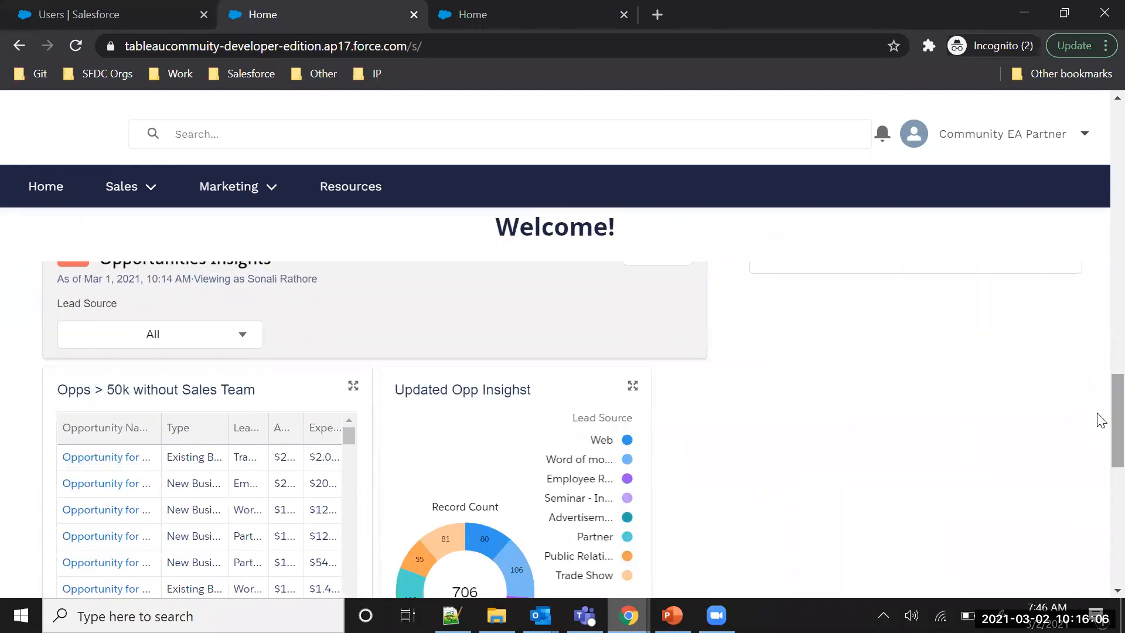
scroll(1099, 428, "down", 1)
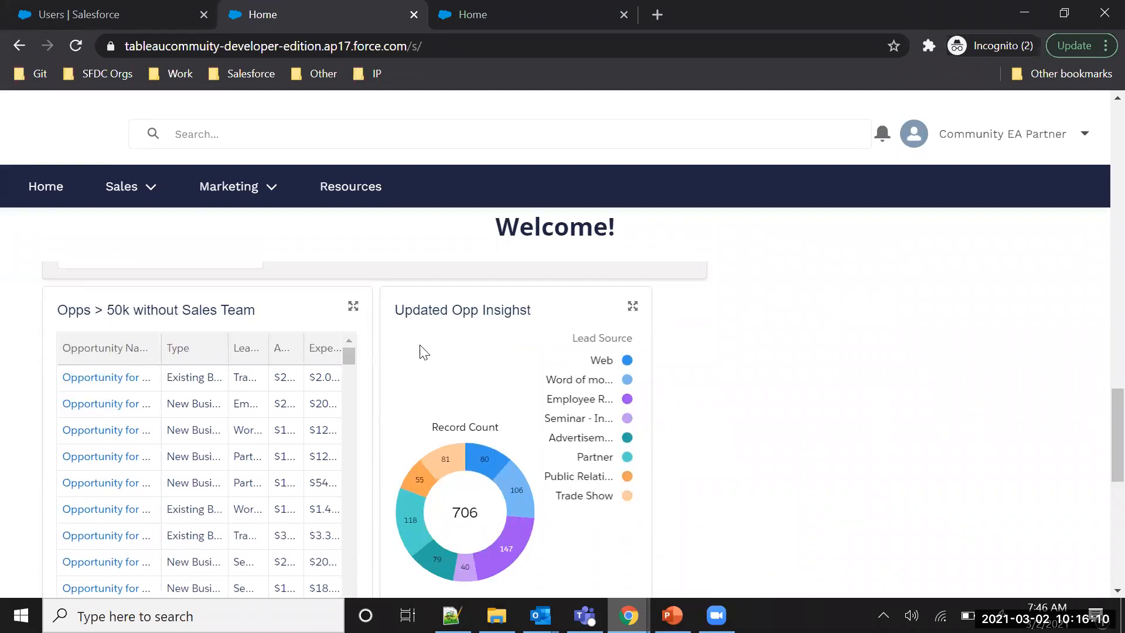
mouse_move(345, 360)
left_mouse_down()
mouse_move(346, 382)
mouse_move(349, 351)
left_mouse_up()
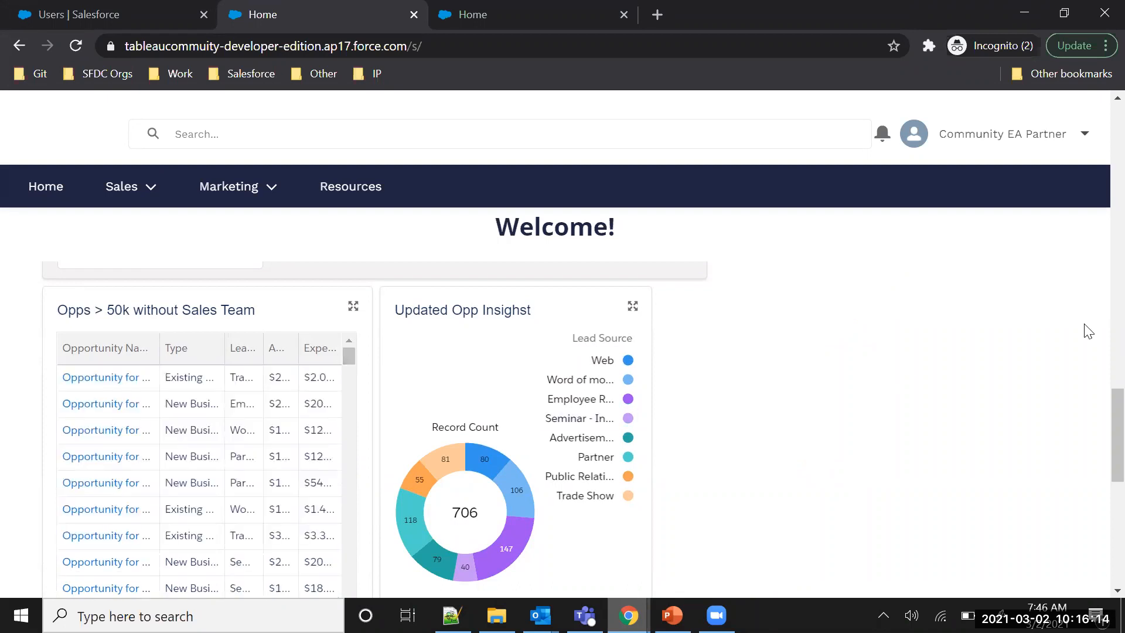
scroll(1099, 432, "down", 1)
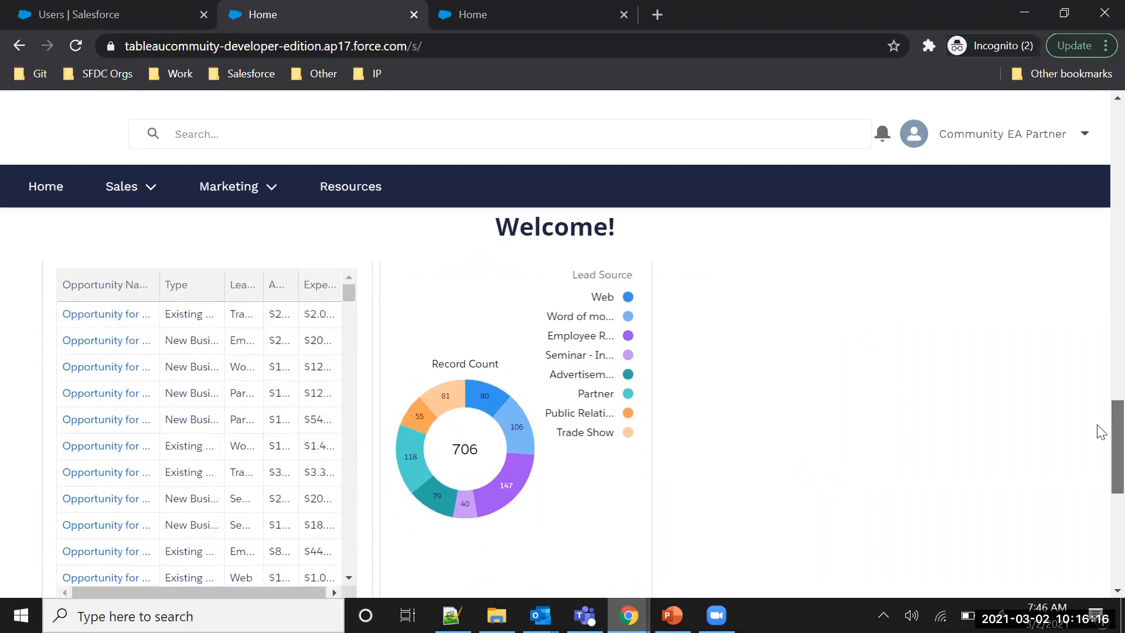
scroll(1101, 432, "up", 5)
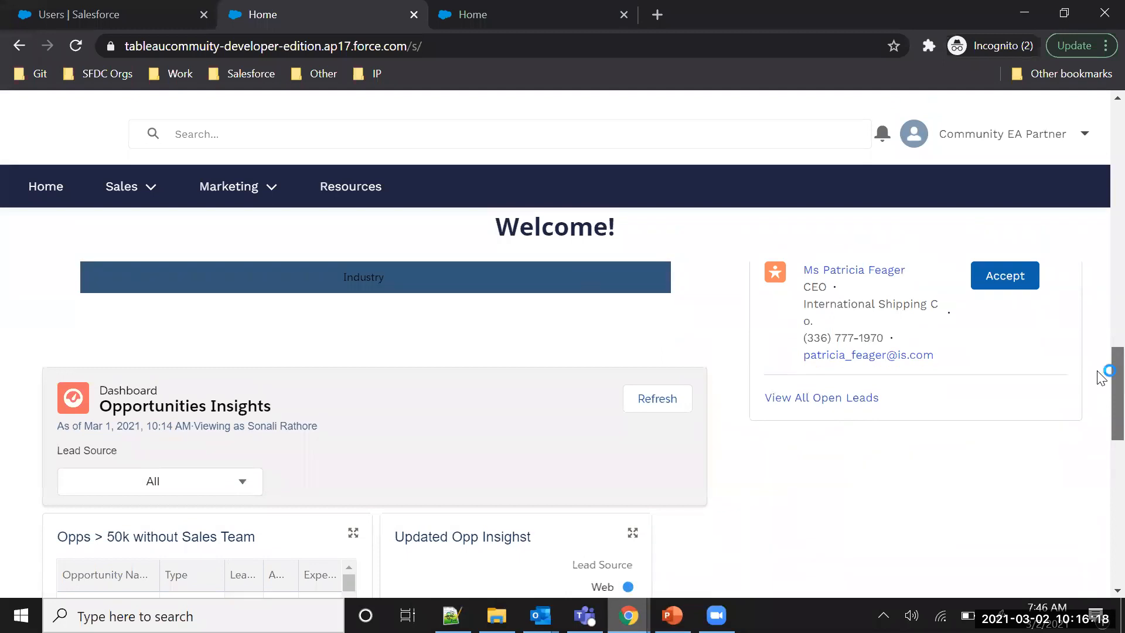
scroll(1101, 375, "up", 4)
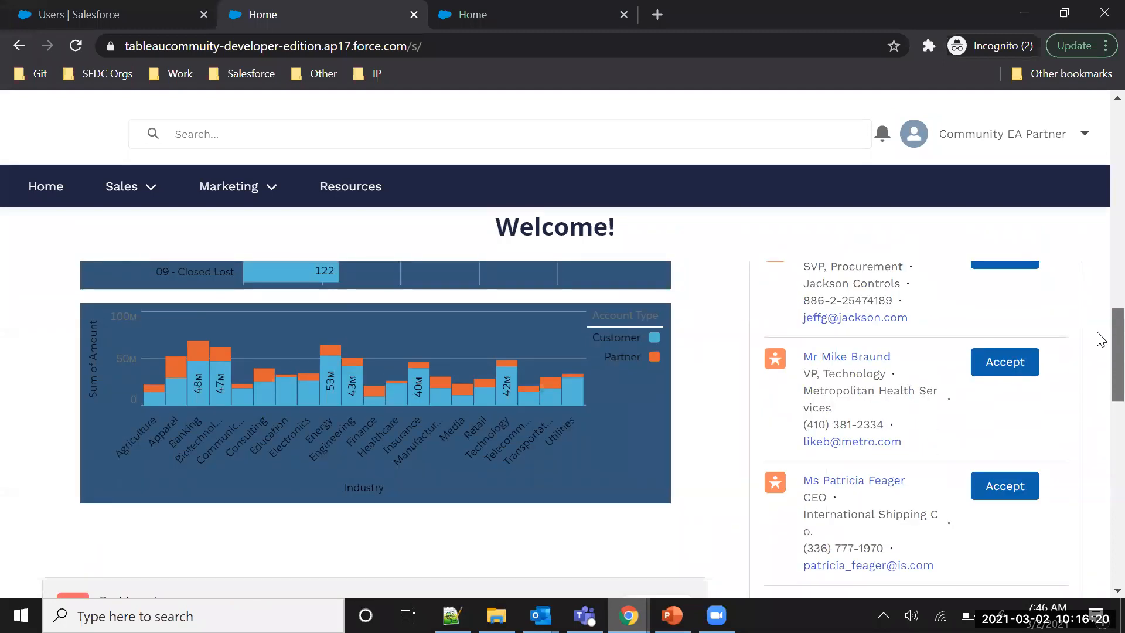
scroll(1101, 338, "up", 10)
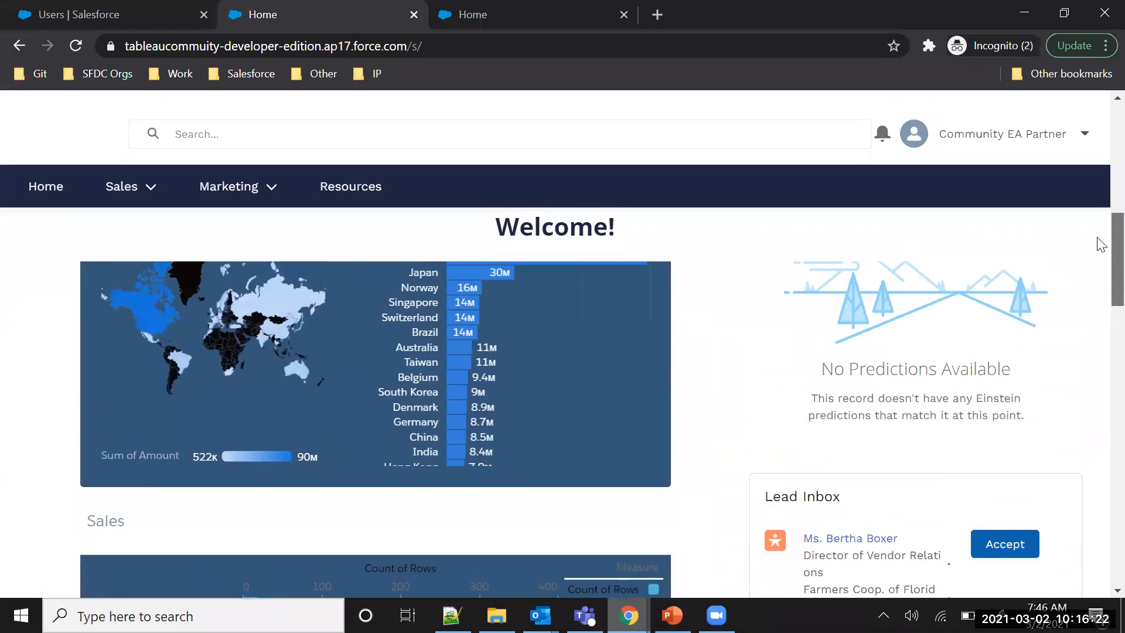
scroll(1101, 204, "up", 8)
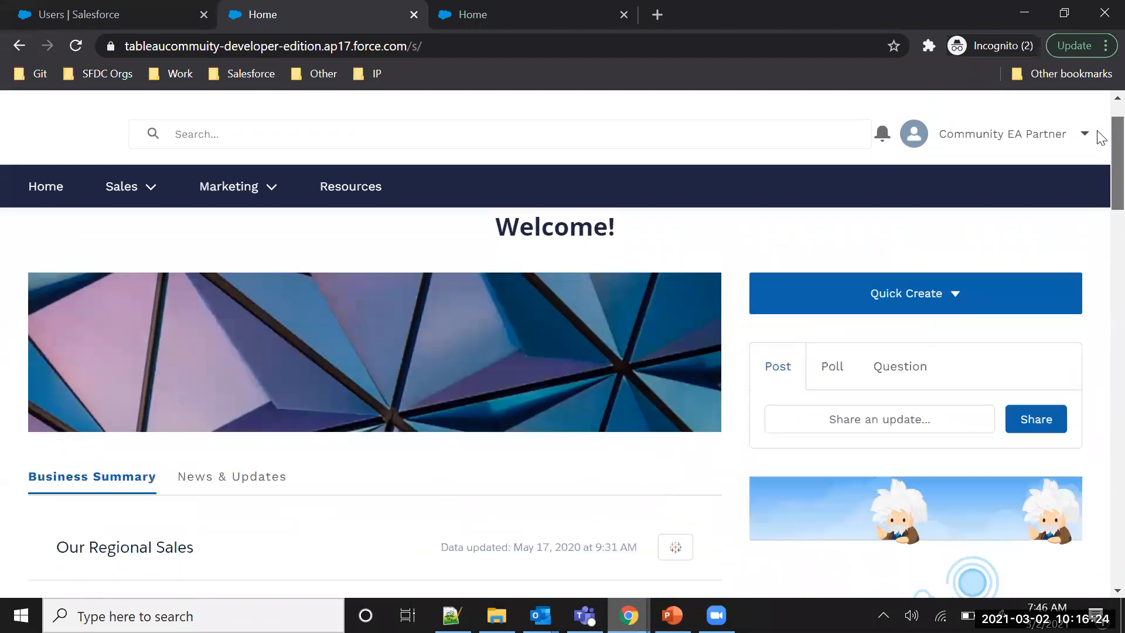
scroll(1095, 170, "up", 1)
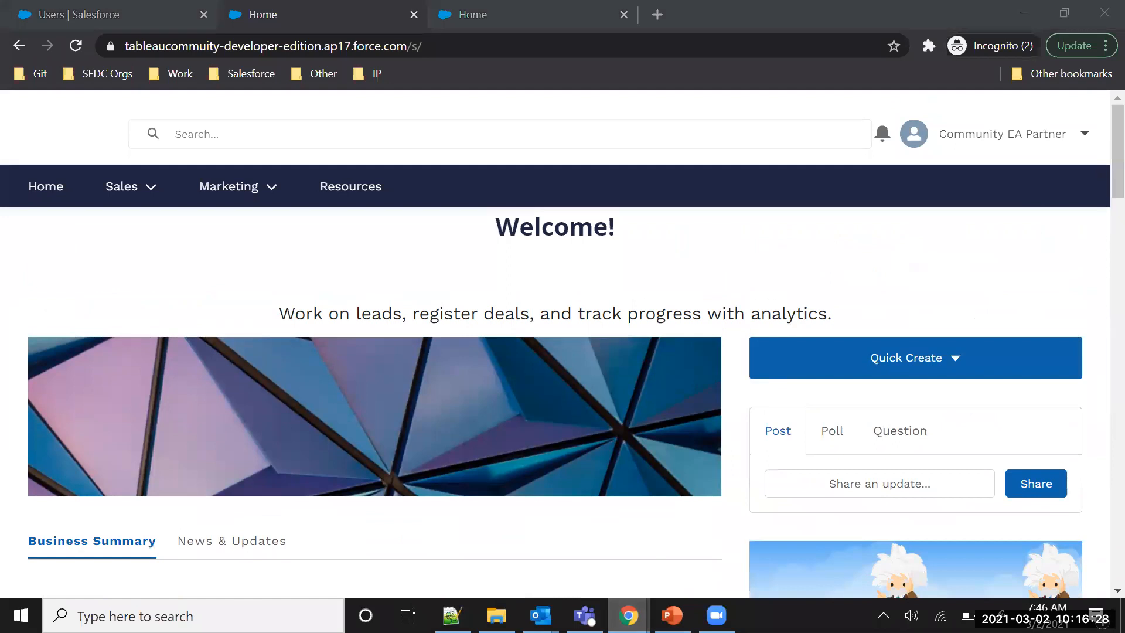
Switch to the other Chrome window and open Salesforce Setup from the Tableau CRM Analytics Studio home page.
mouse_move(629, 615)
left_click(447, 564)
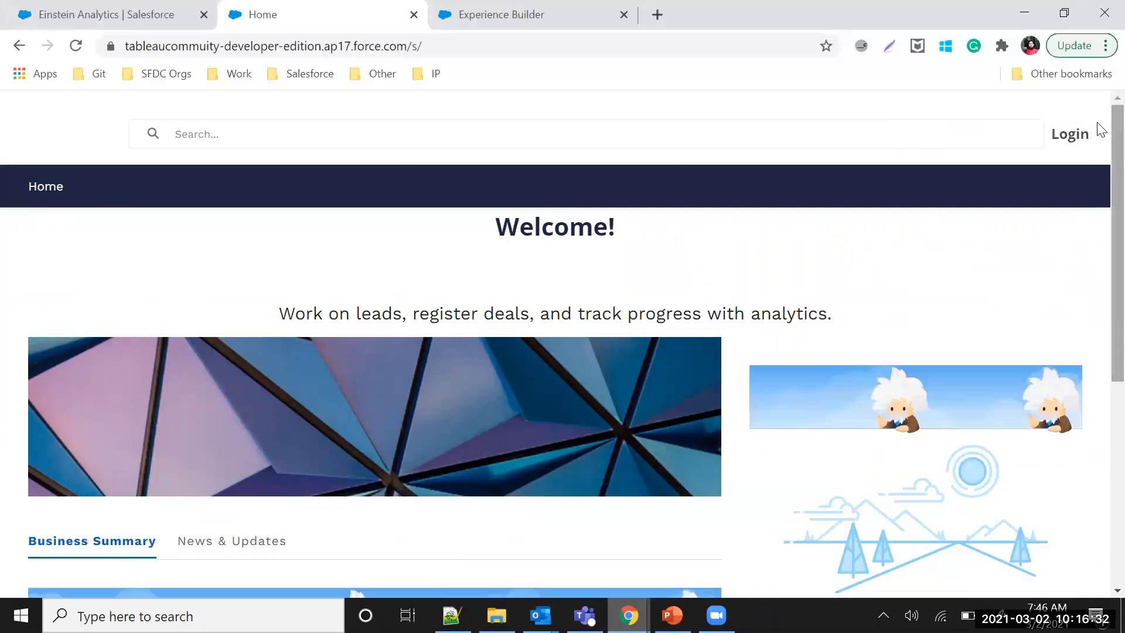
left_click(154, 9)
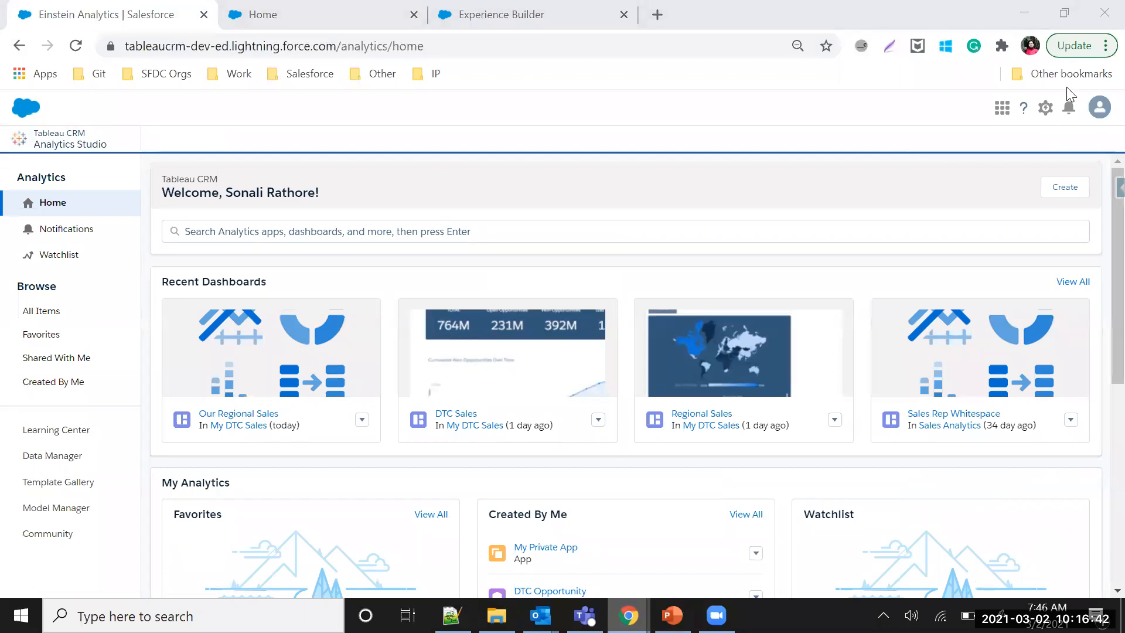
left_click(1041, 116)
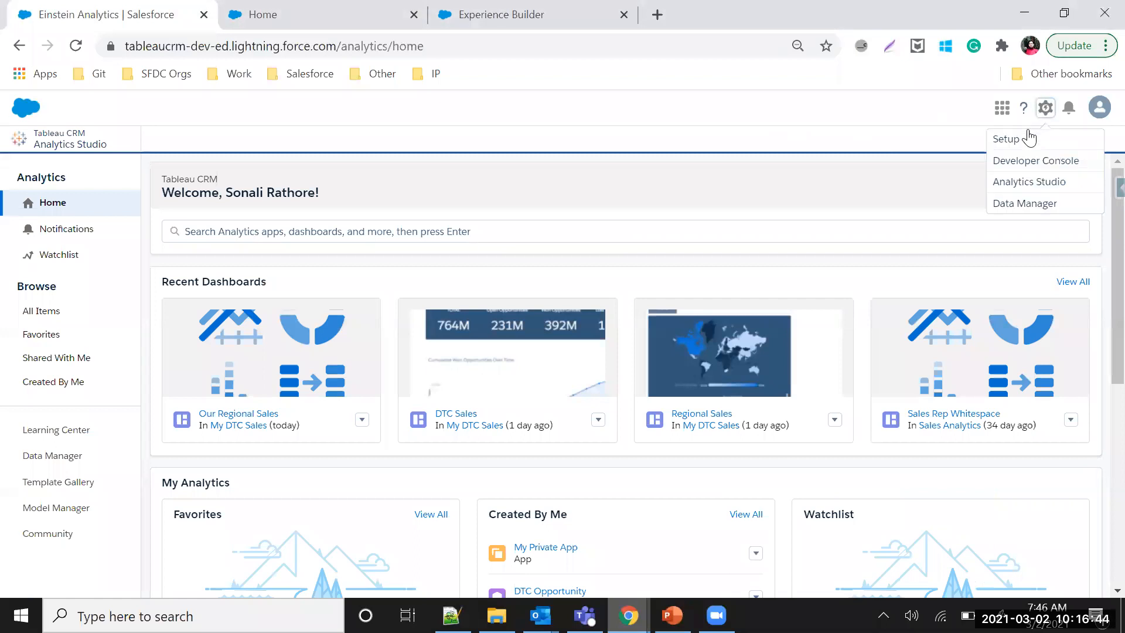
left_click(1028, 140)
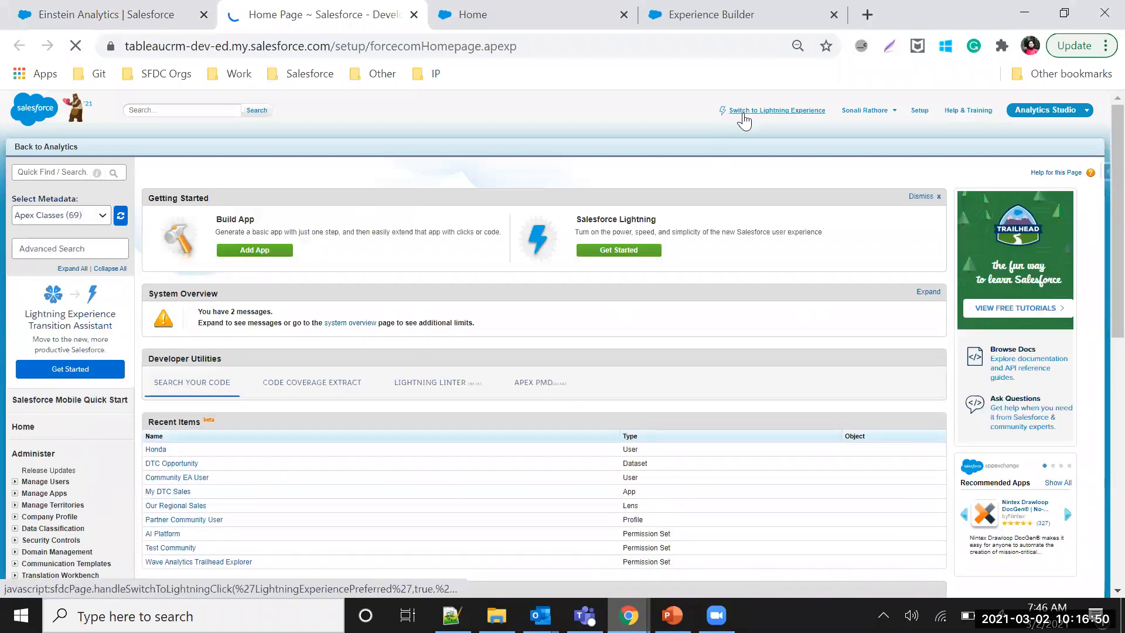
Switch the org to Lightning Experience and open Setup for the current app.
left_click(743, 113)
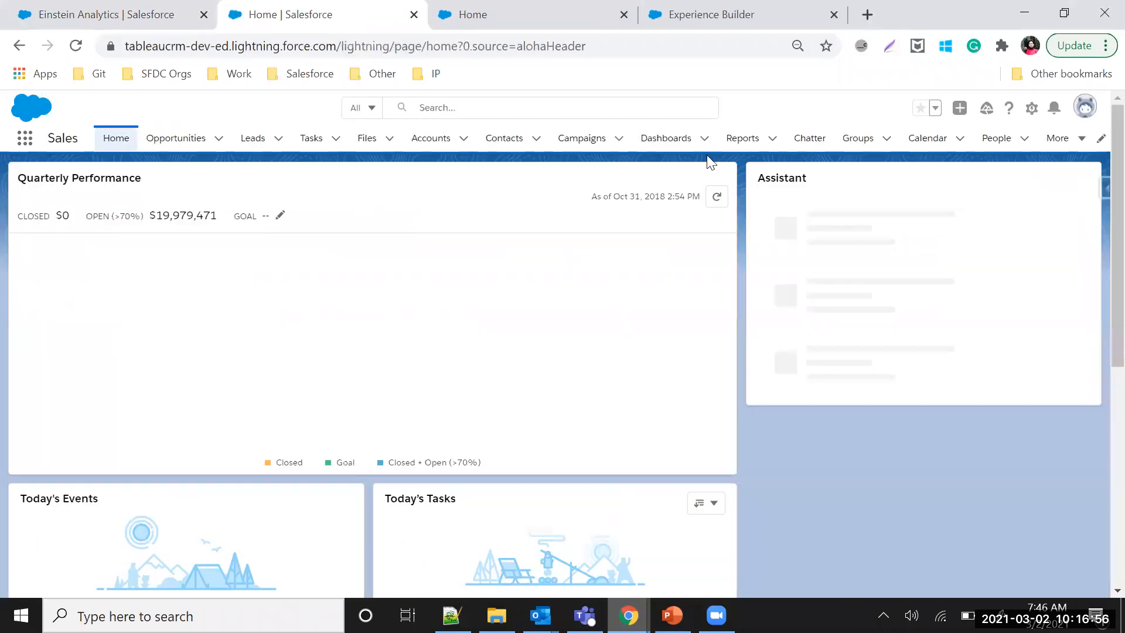
left_click(1030, 110)
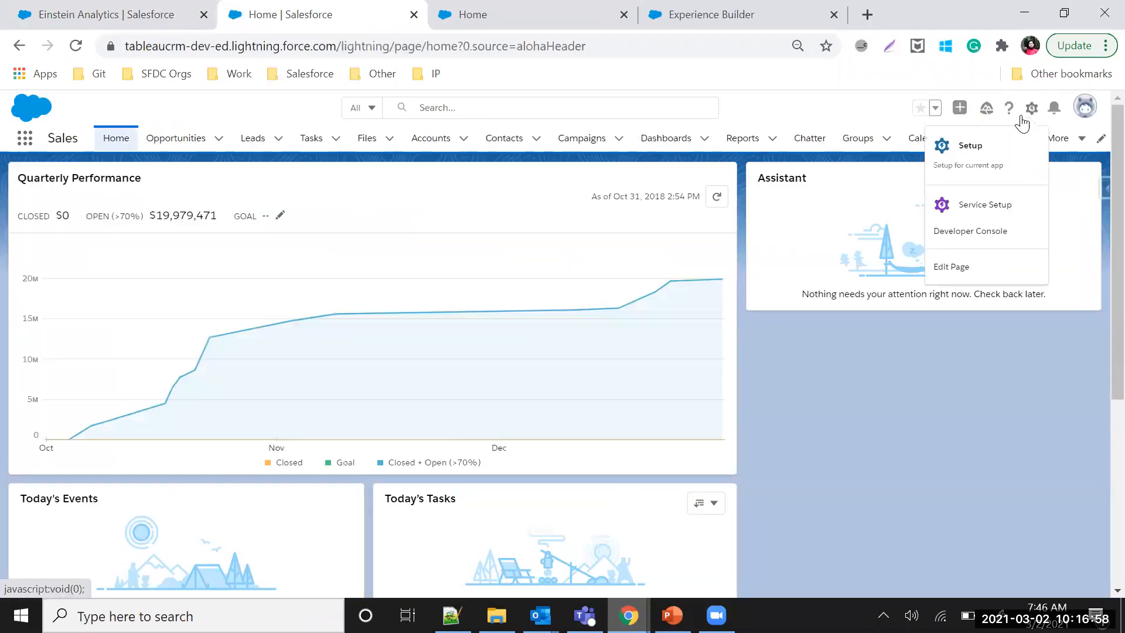
left_click(980, 150)
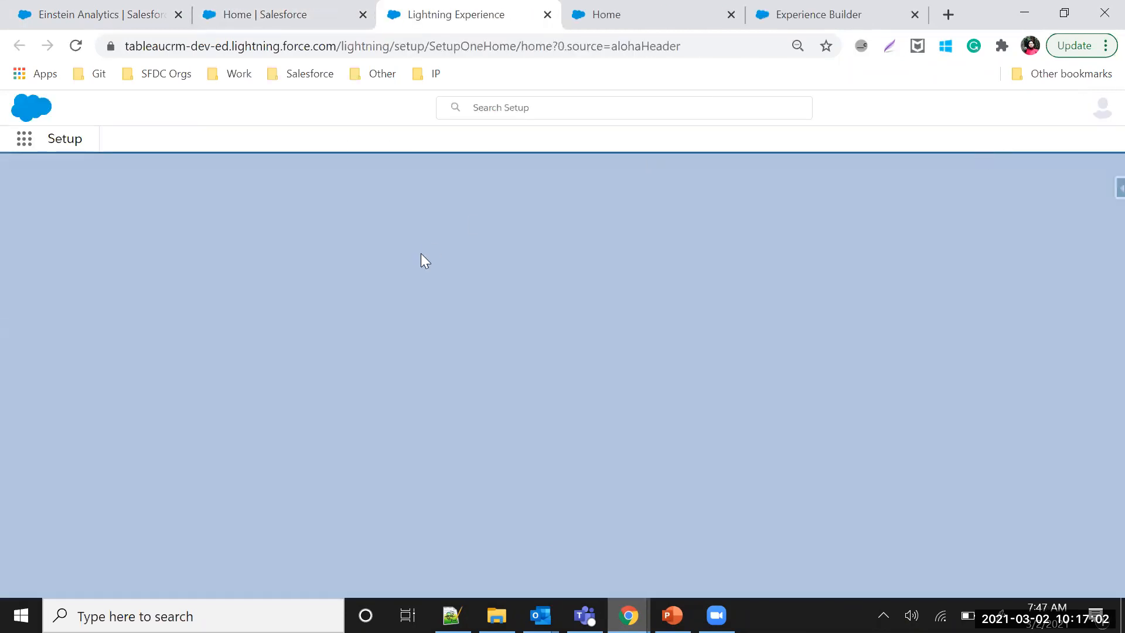
Find the Digital Experiences sites list in Setup by searching "exper" and open the PartnerCommunity site in Builder.
left_click(74, 181)
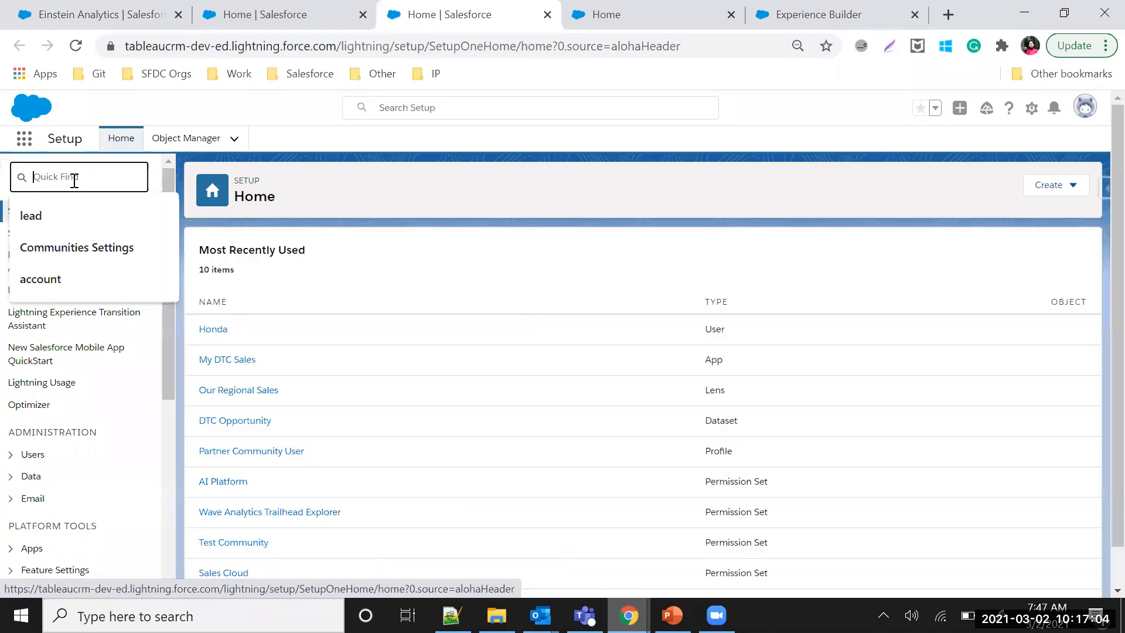
type("exper")
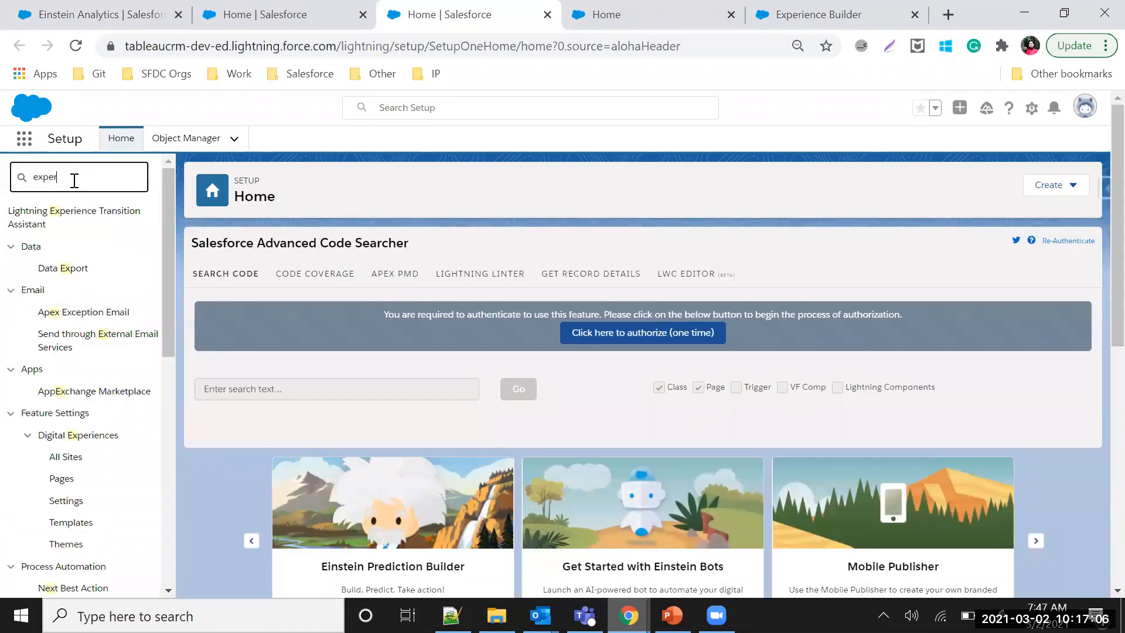
left_click(73, 292)
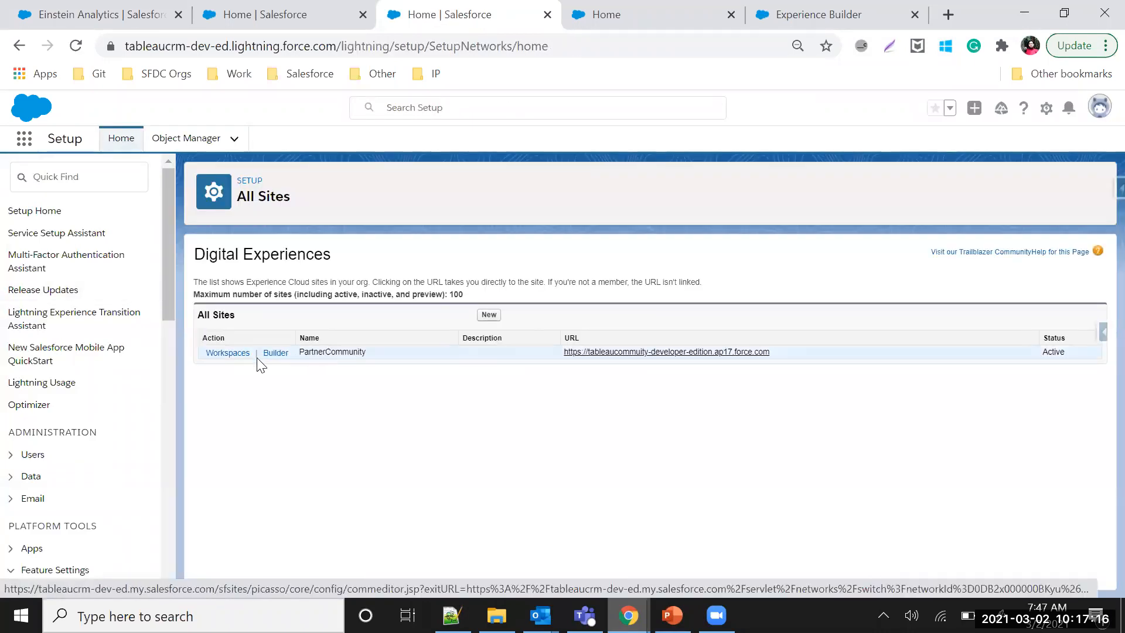
left_click(275, 352)
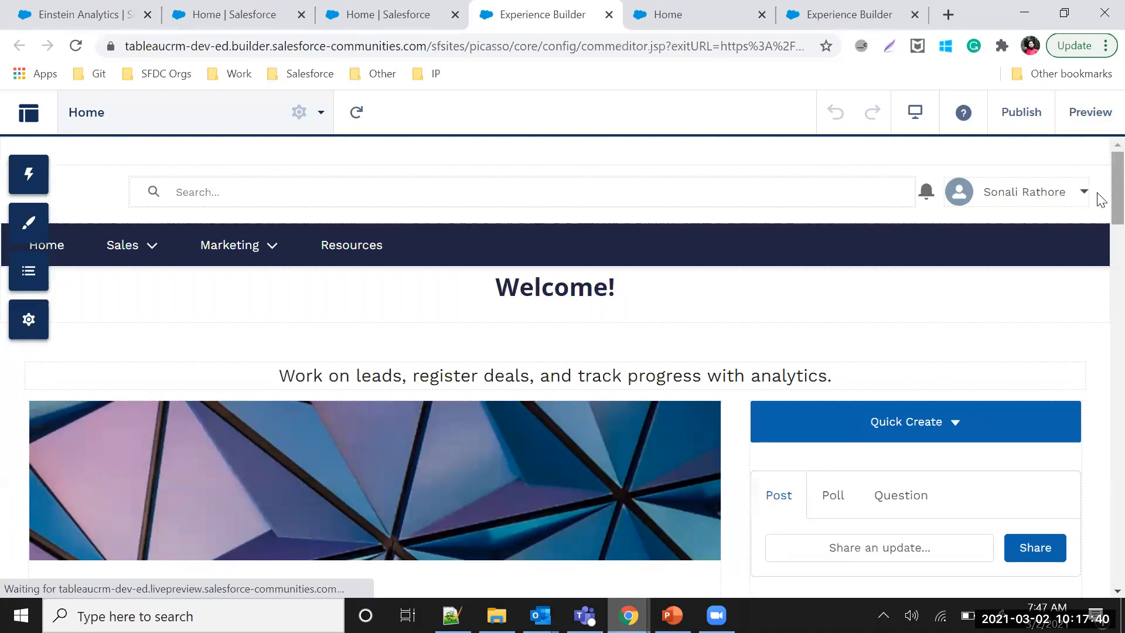
Locate the embedded Our Regional Sales dashboard on the community Home page and select it to show its component properties.
scroll(1097, 201, "down", 4)
scroll(1101, 222, "down", 4)
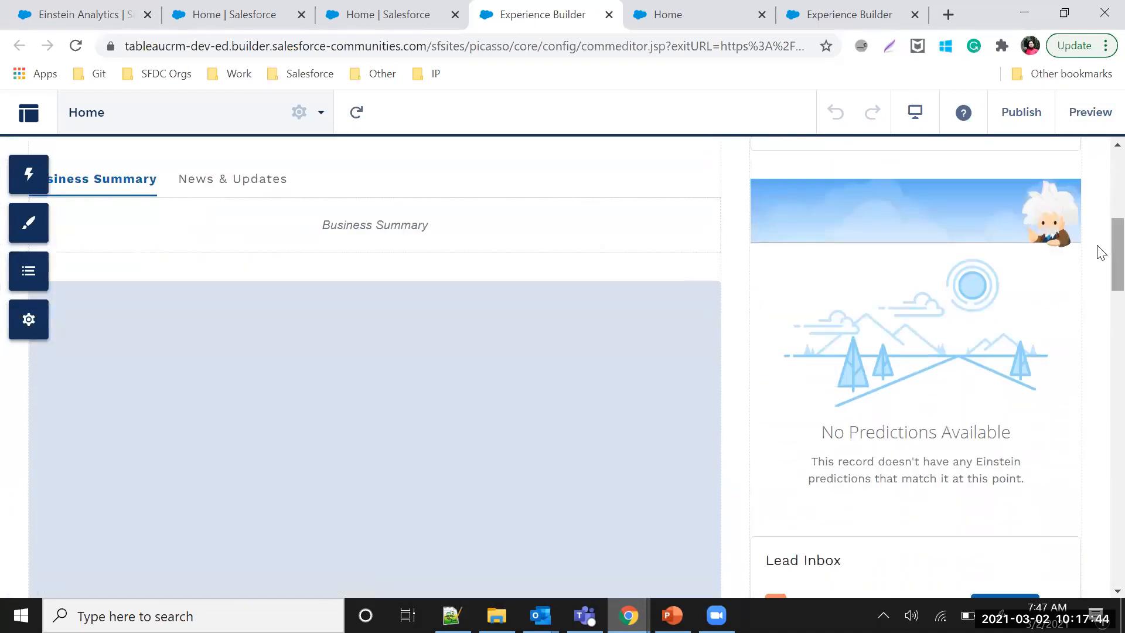
scroll(1101, 257, "down", 2)
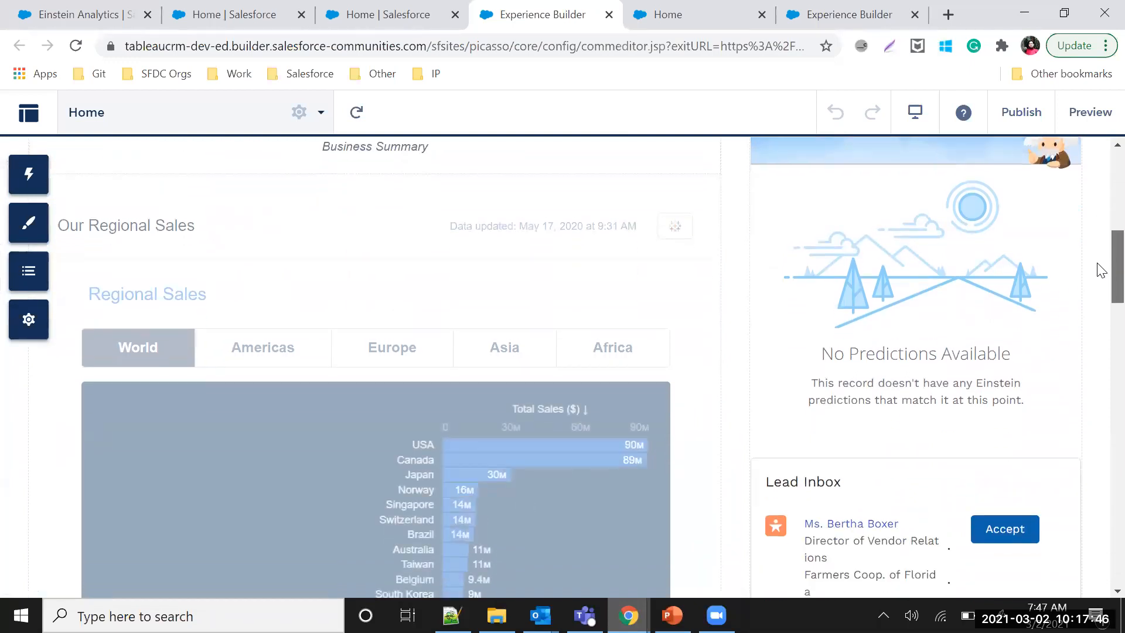
scroll(1101, 270, "down", 1)
scroll(1101, 281, "down", 1)
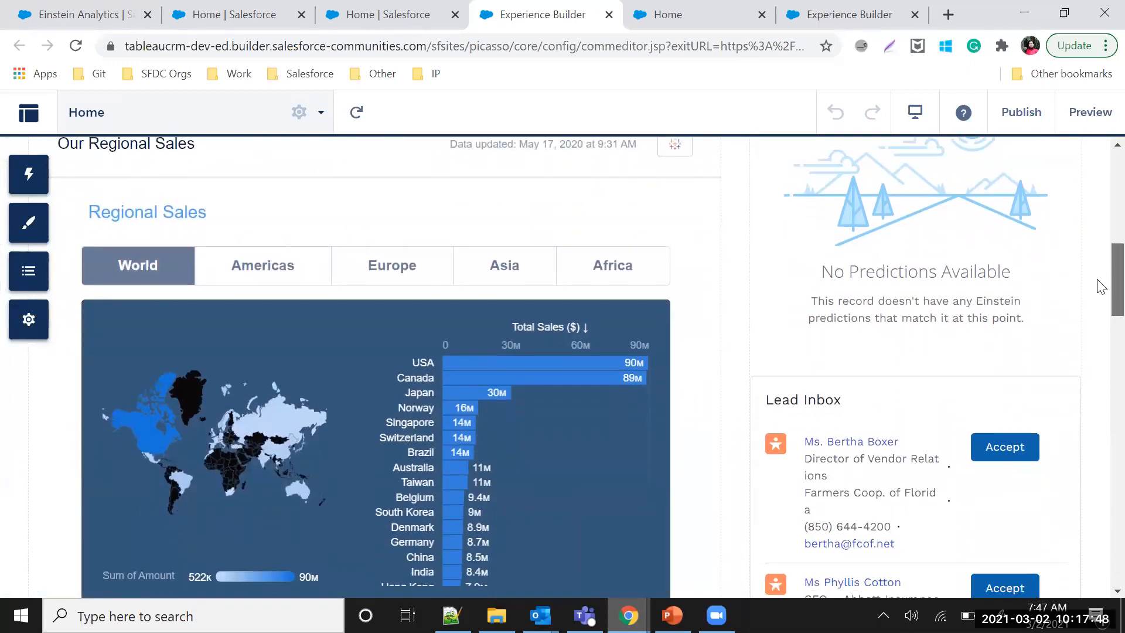
scroll(1101, 287, "down", 1)
left_click(582, 174)
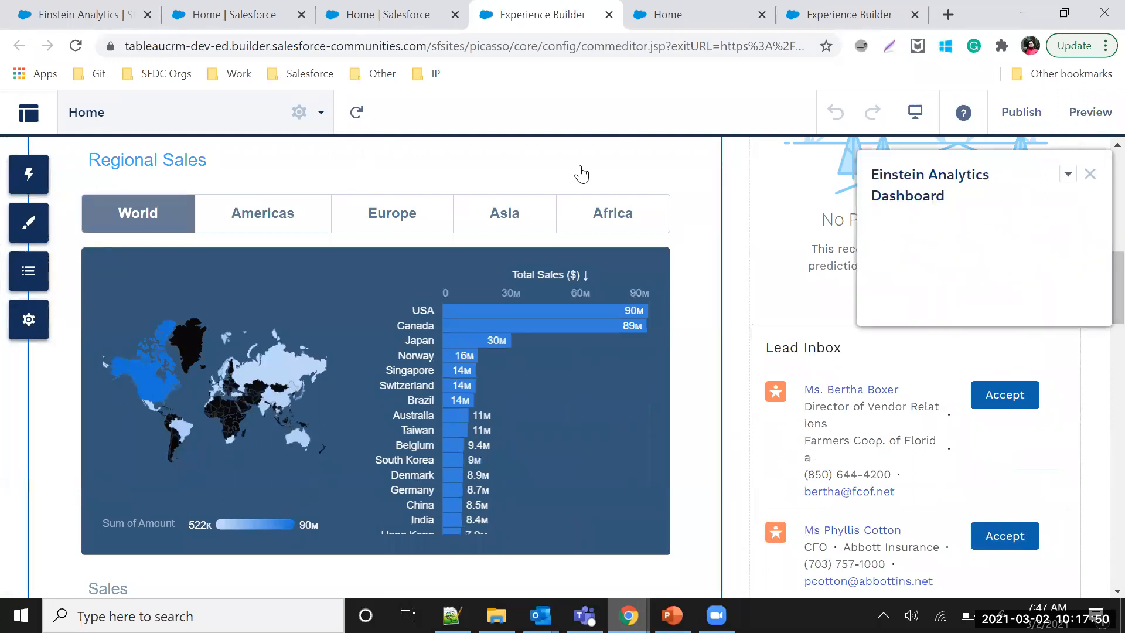
Examine the available Analytics components, including Dashboard, Einstein Analytics Dashboard, Einstein Predictions and Report Chart.
left_click(29, 174)
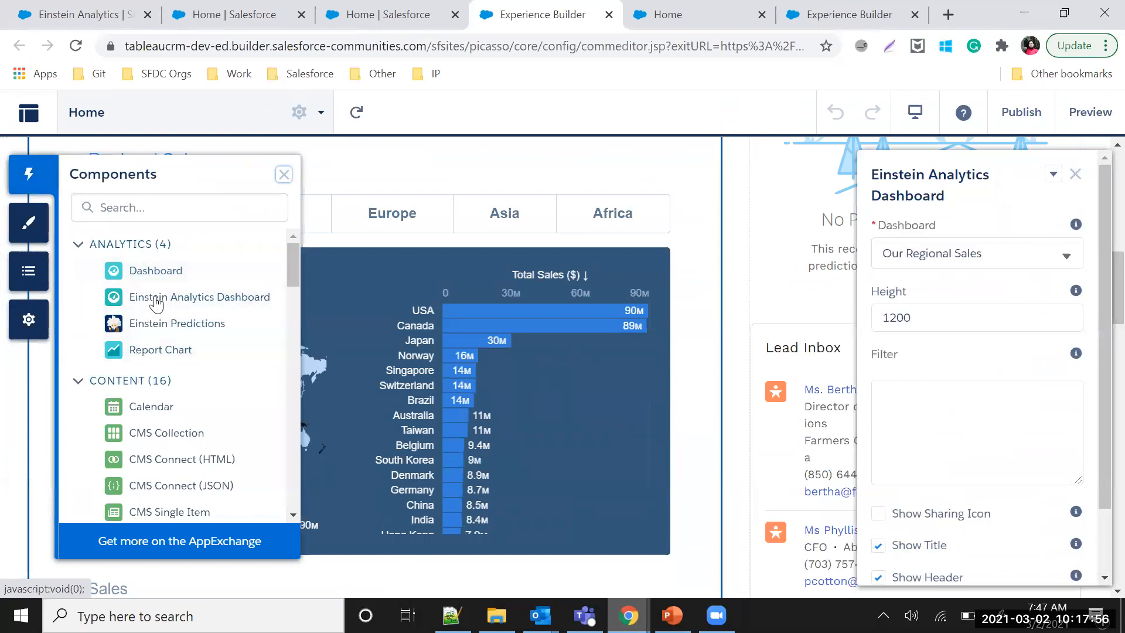
mouse_move(161, 276)
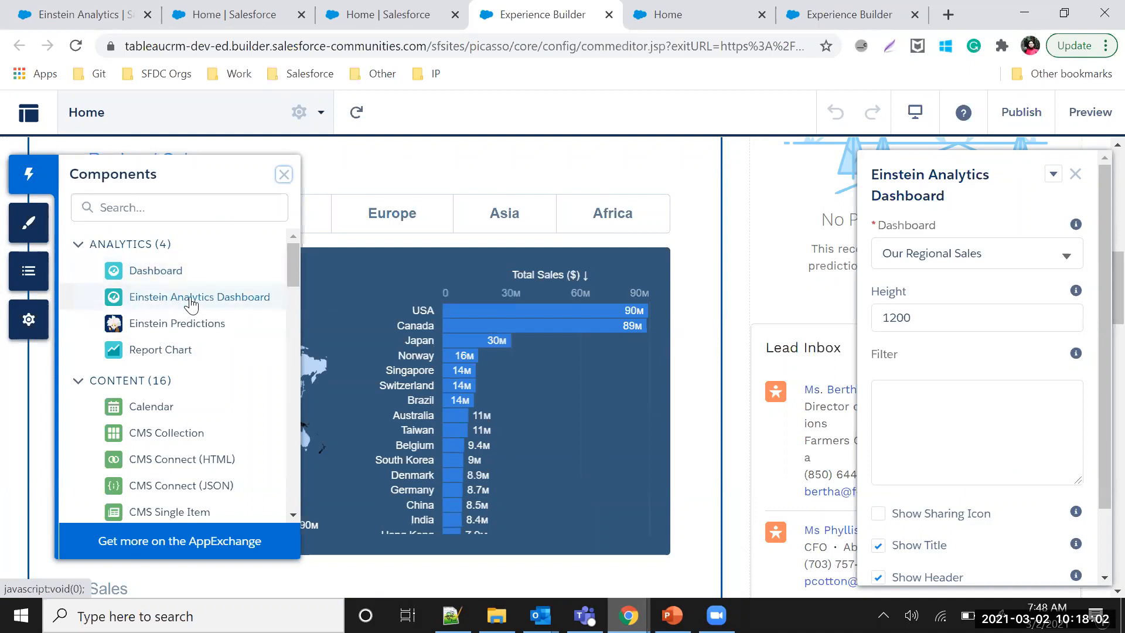
mouse_move(191, 302)
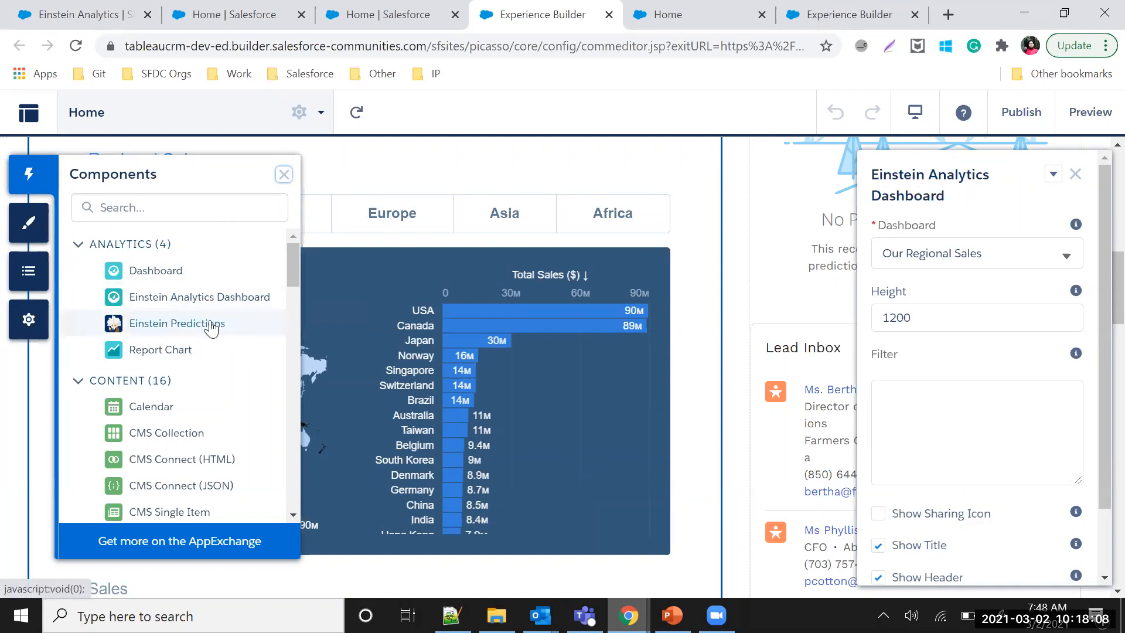
mouse_move(211, 329)
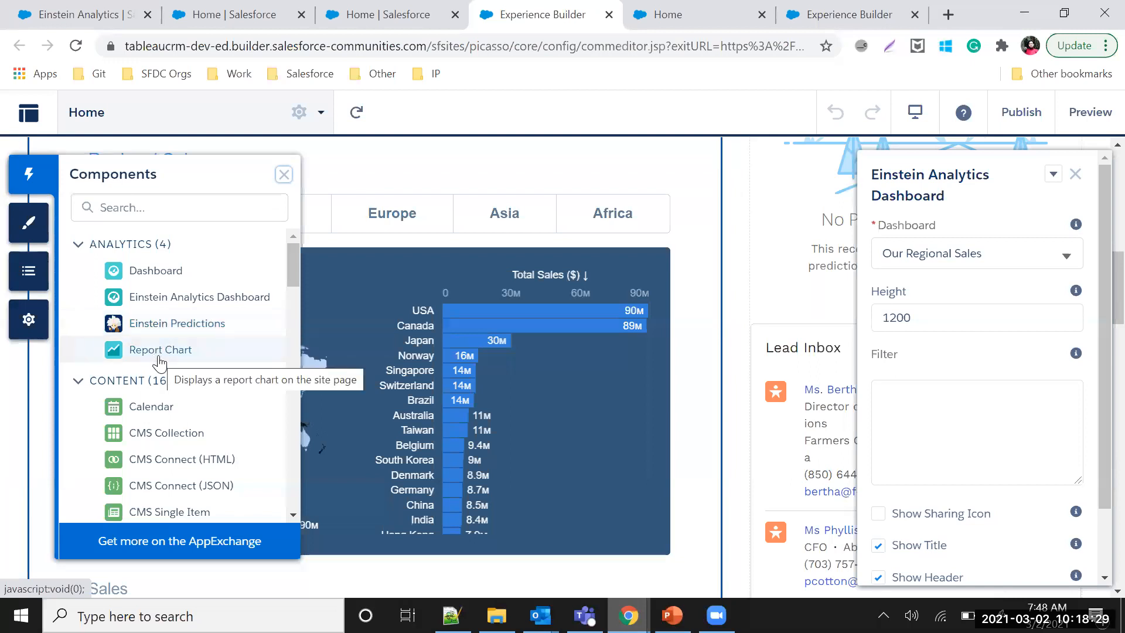
left_click(196, 294)
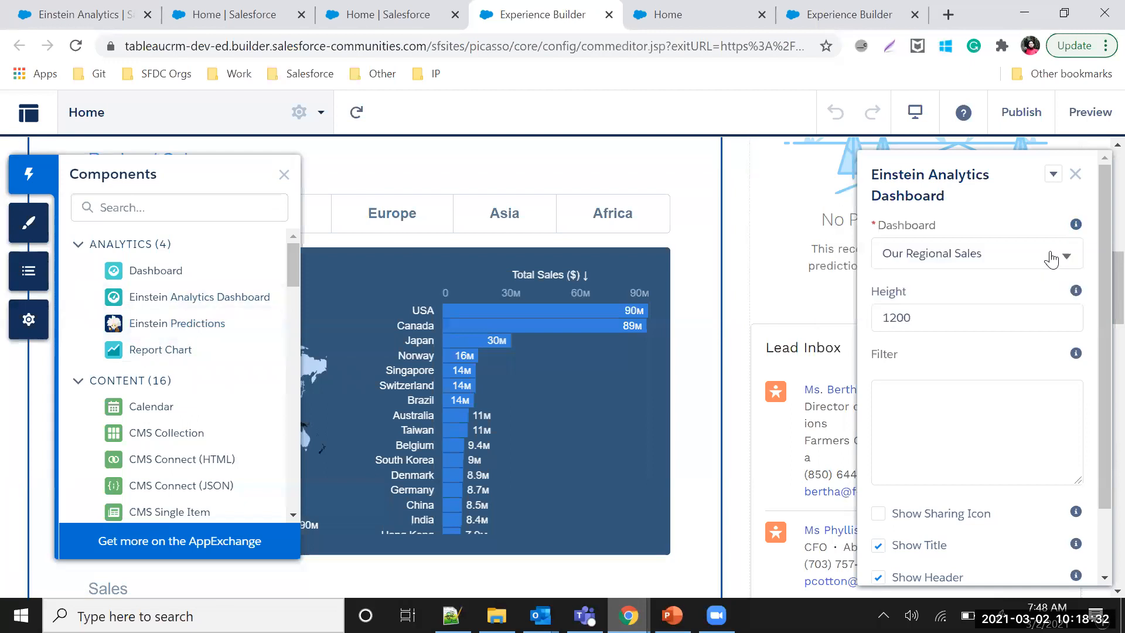
Review the selectable dashboards and display options of the Einstein Analytics Dashboard component, then close its properties and the component list.
left_click(1028, 260)
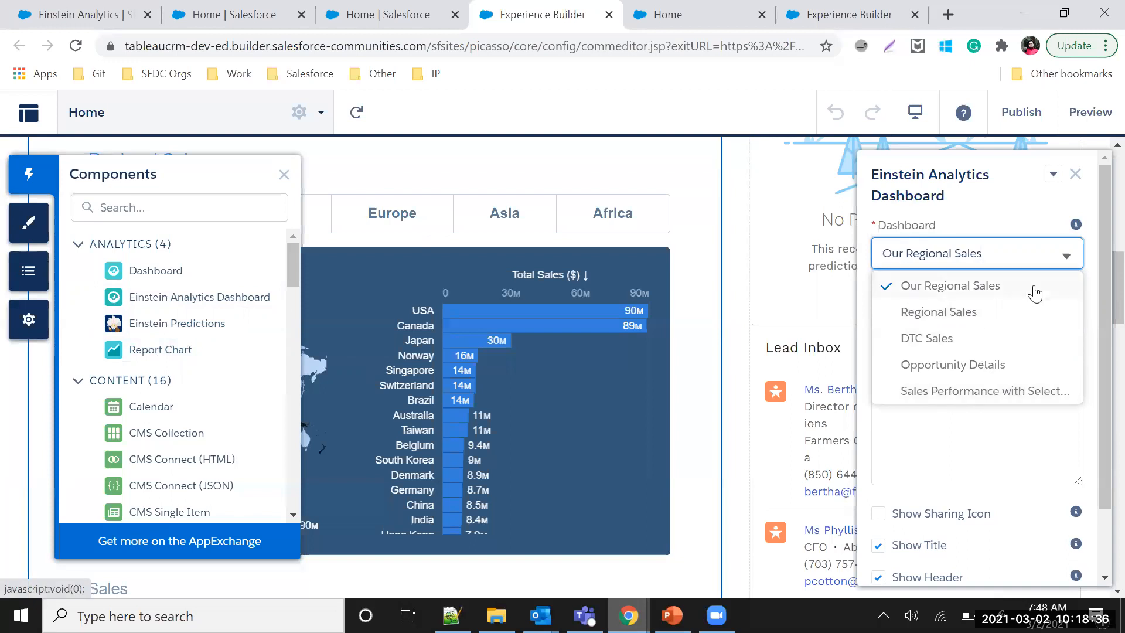
left_click(1097, 231)
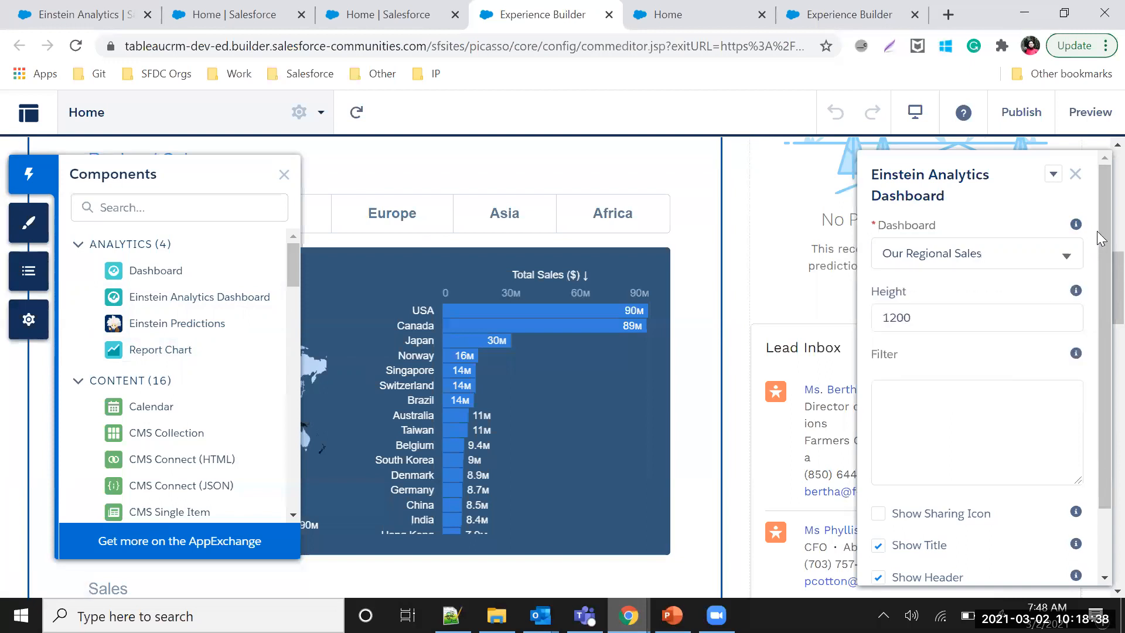
scroll(1096, 275, "down", 2)
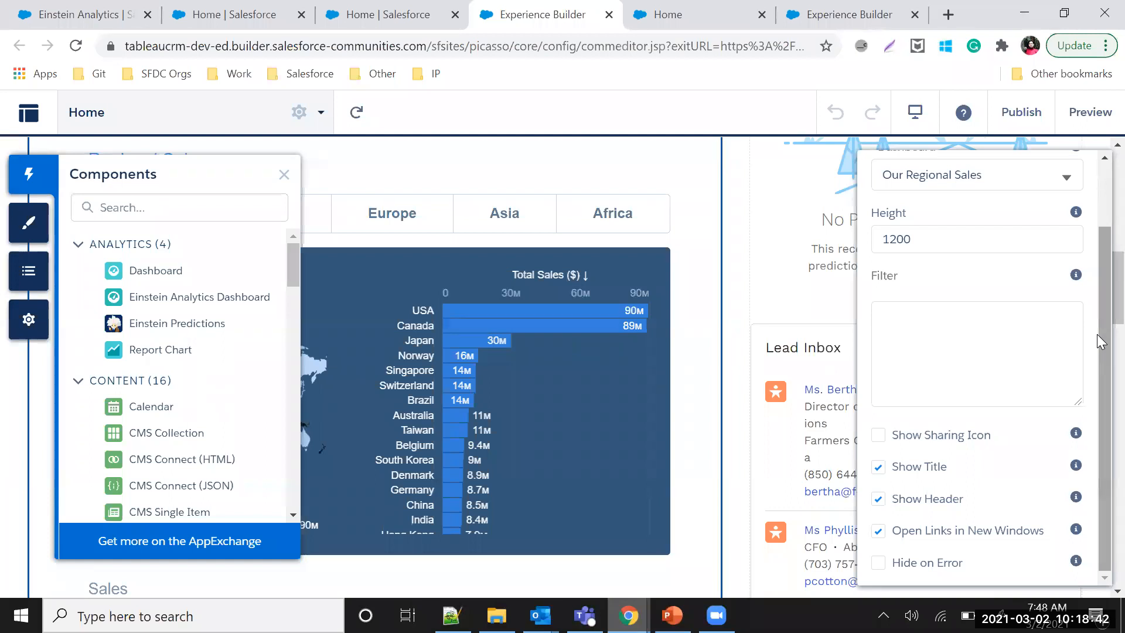
scroll(1096, 333, "up", 2)
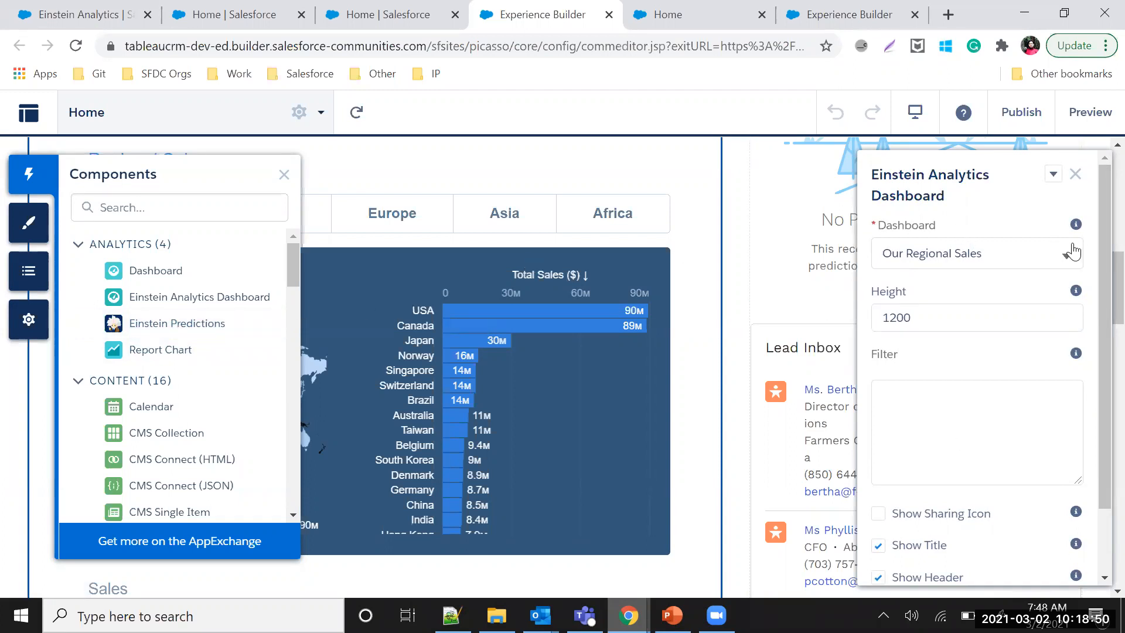
left_click(1075, 176)
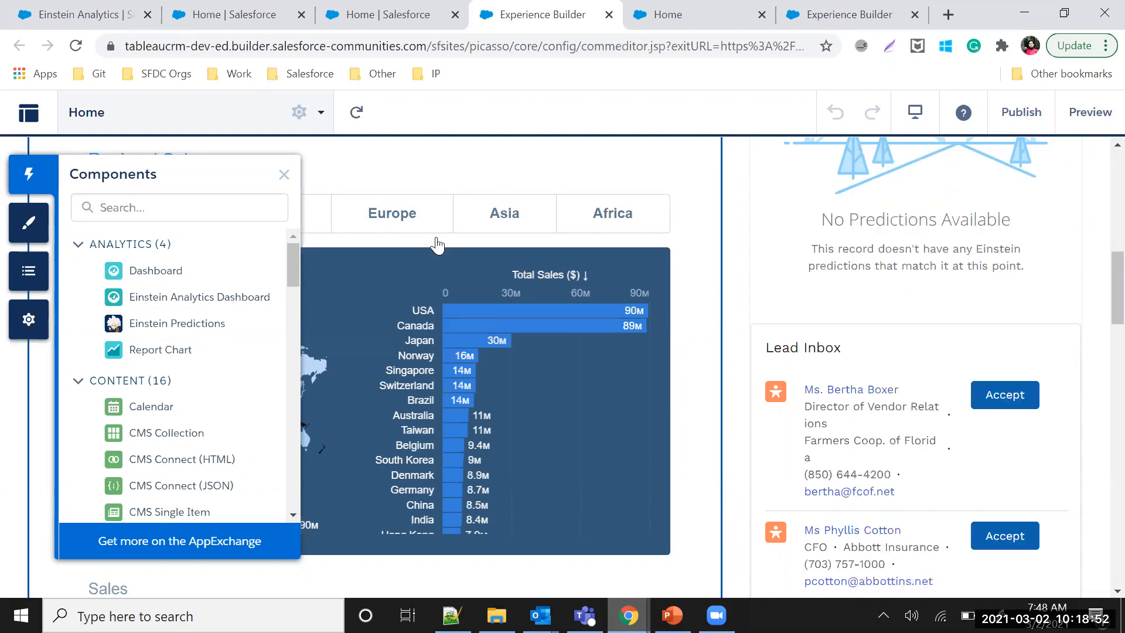
left_click(284, 175)
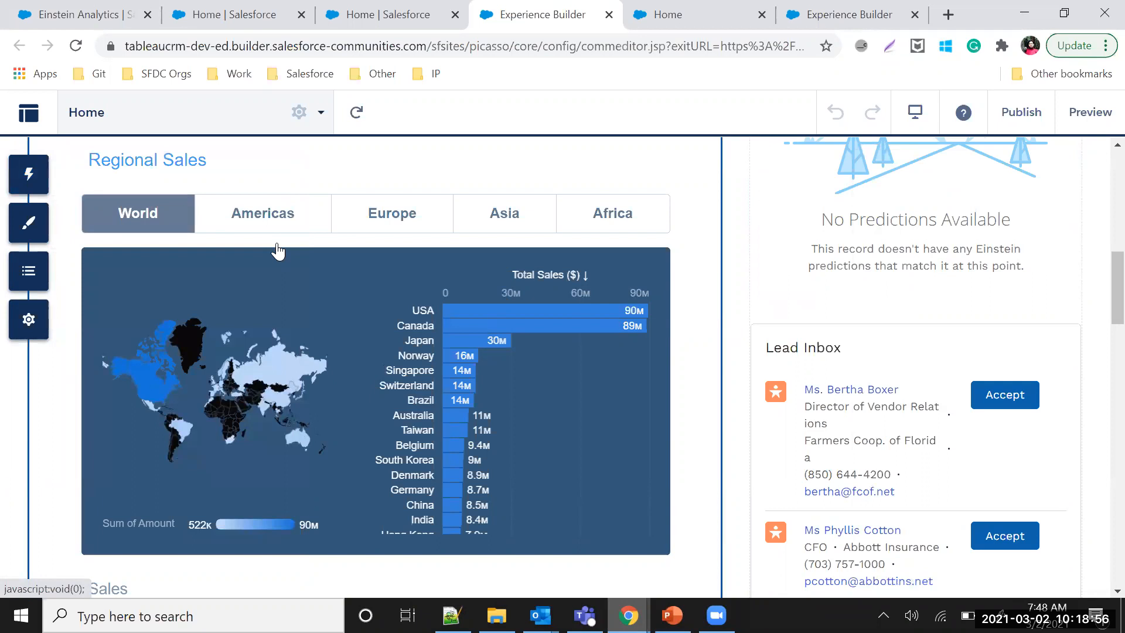
Return to Tableau CRM Analytics Studio and list the datasets among all items.
left_click(206, 15)
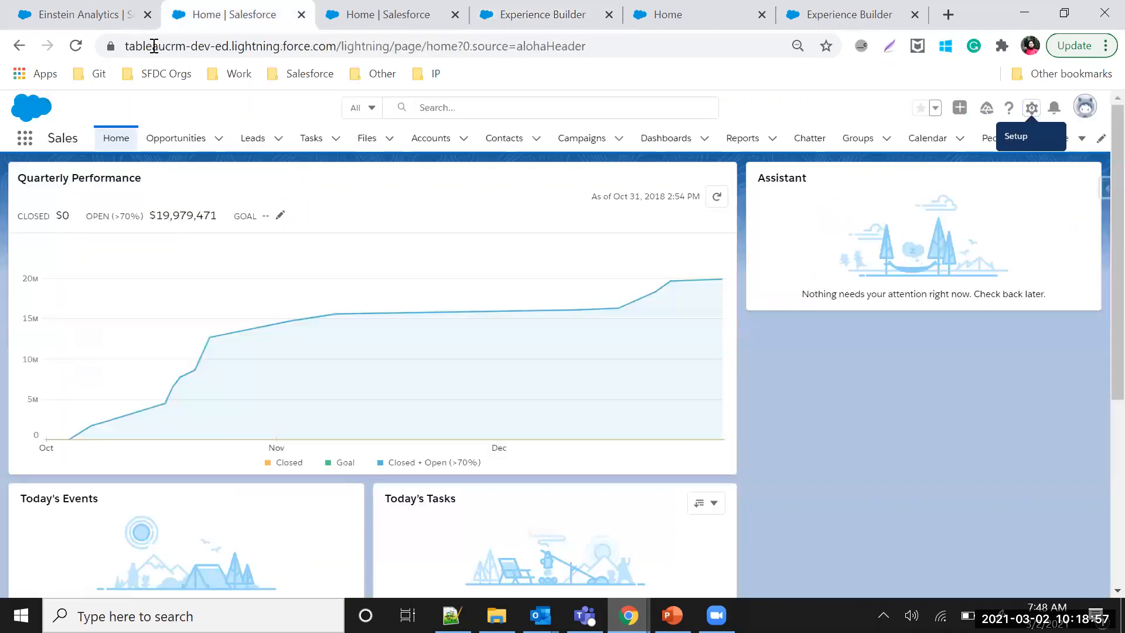
left_click(55, 19)
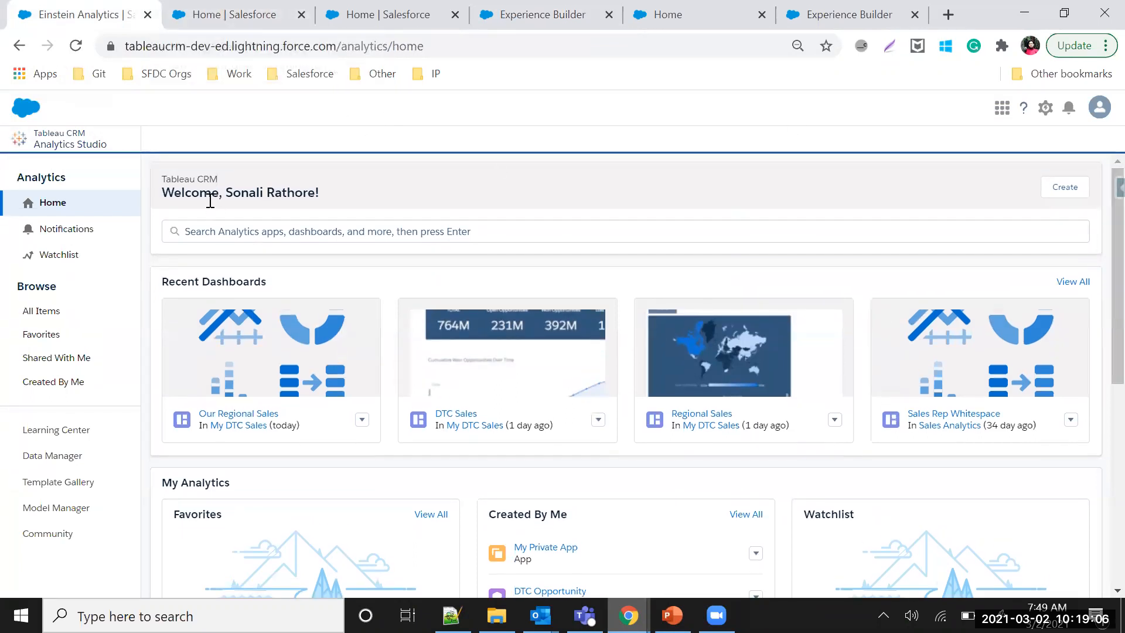
left_click(53, 311)
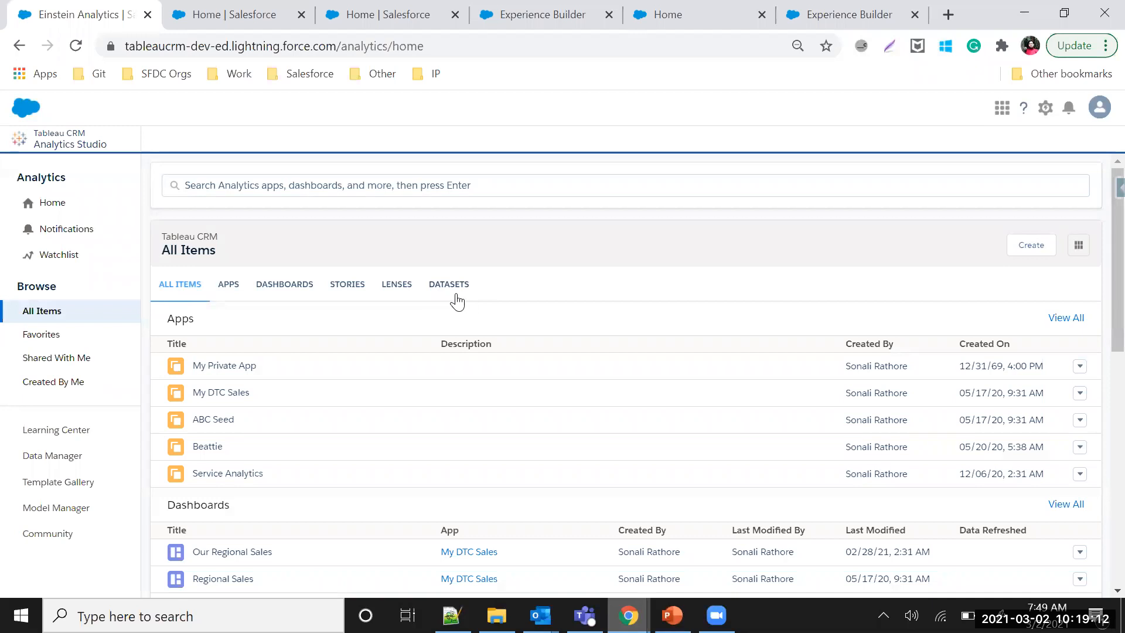
left_click(459, 299)
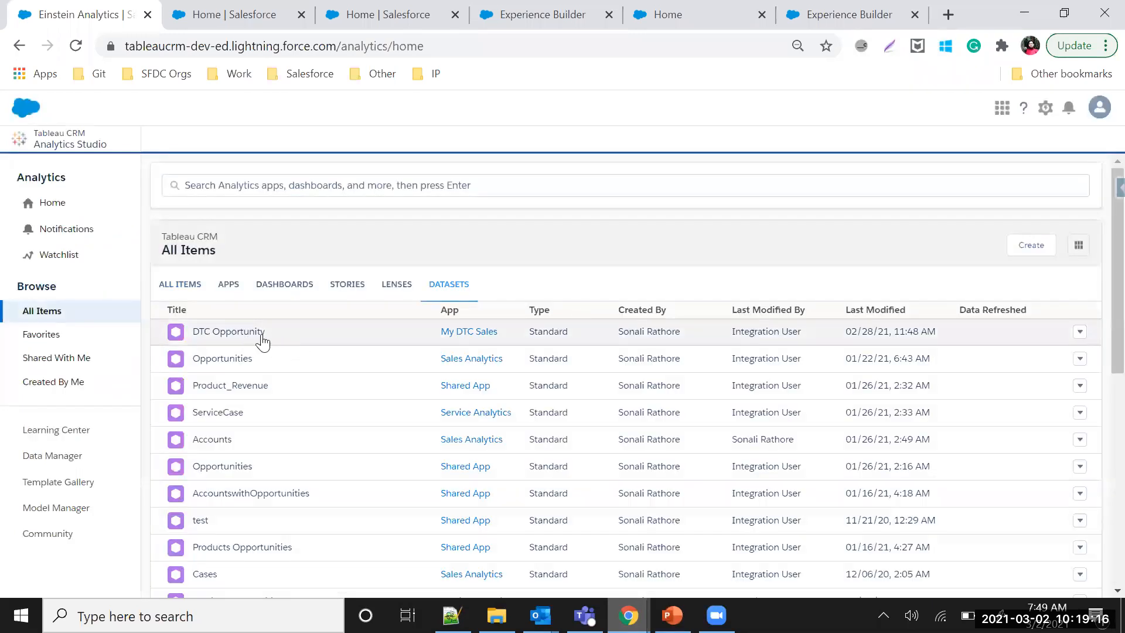
Open the Our Regional Sales dashboard from the list of dashboards and switch its map to the Americas.
left_click(282, 286)
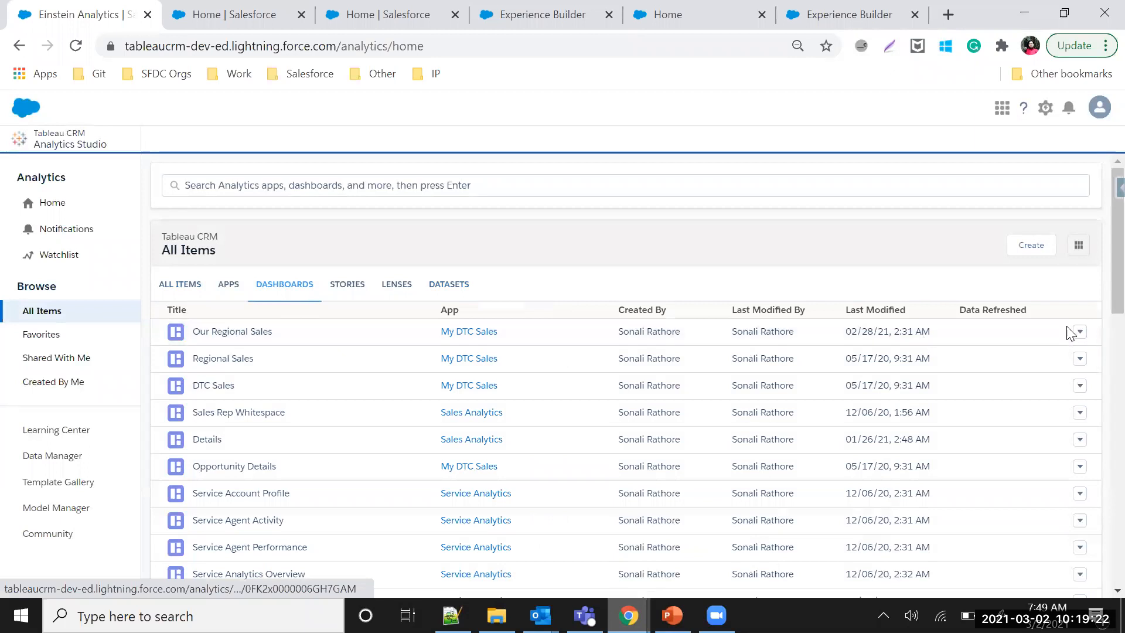
left_click(253, 332)
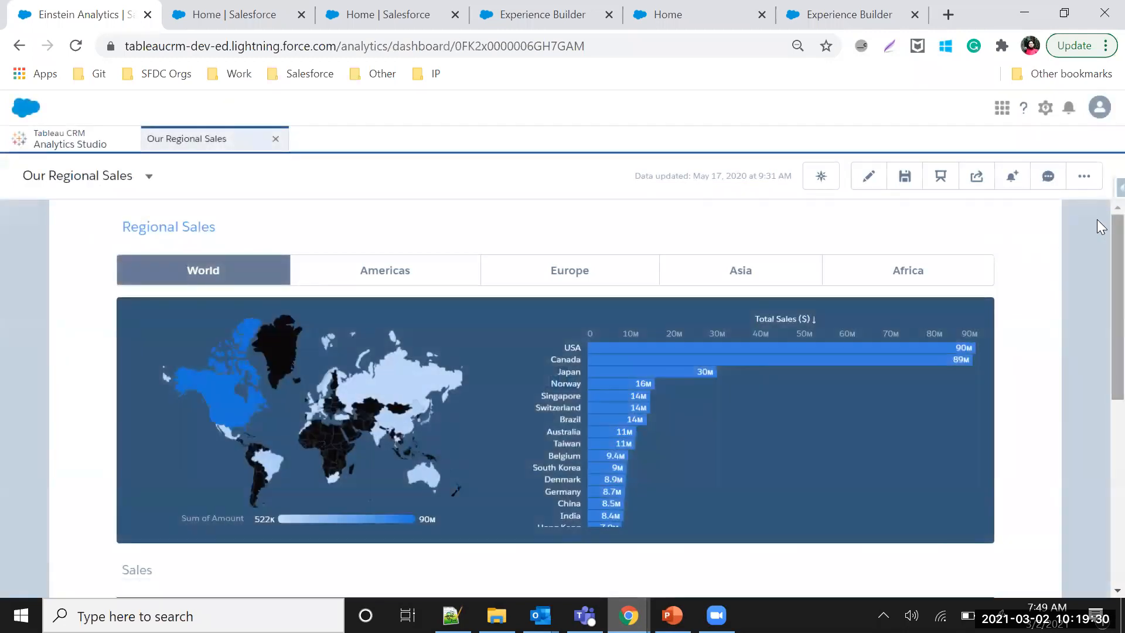
left_click(424, 274)
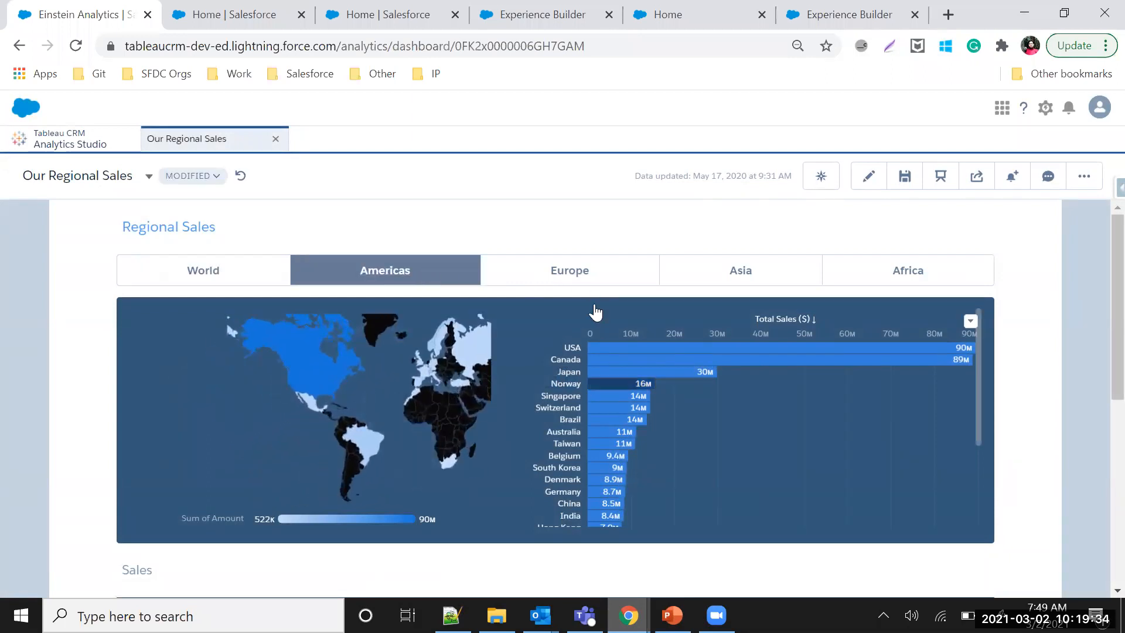
left_click_drag(1117, 232, 1098, 215)
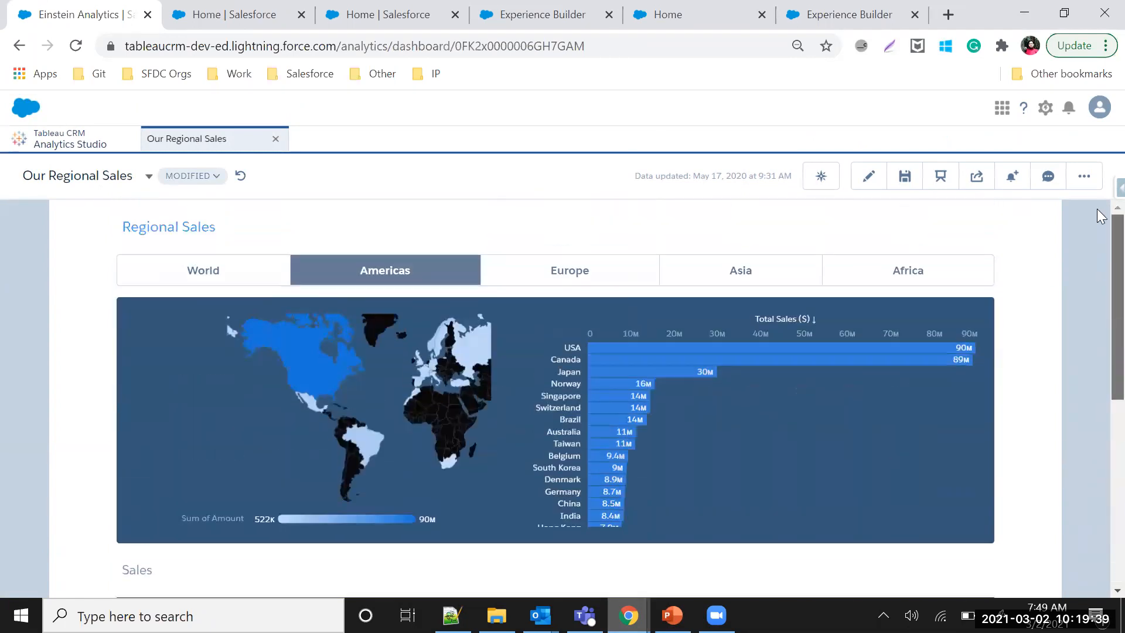
Open the Our Regional Sales dashboard for editing and select the industry column chart to show its widget properties.
left_click(869, 180)
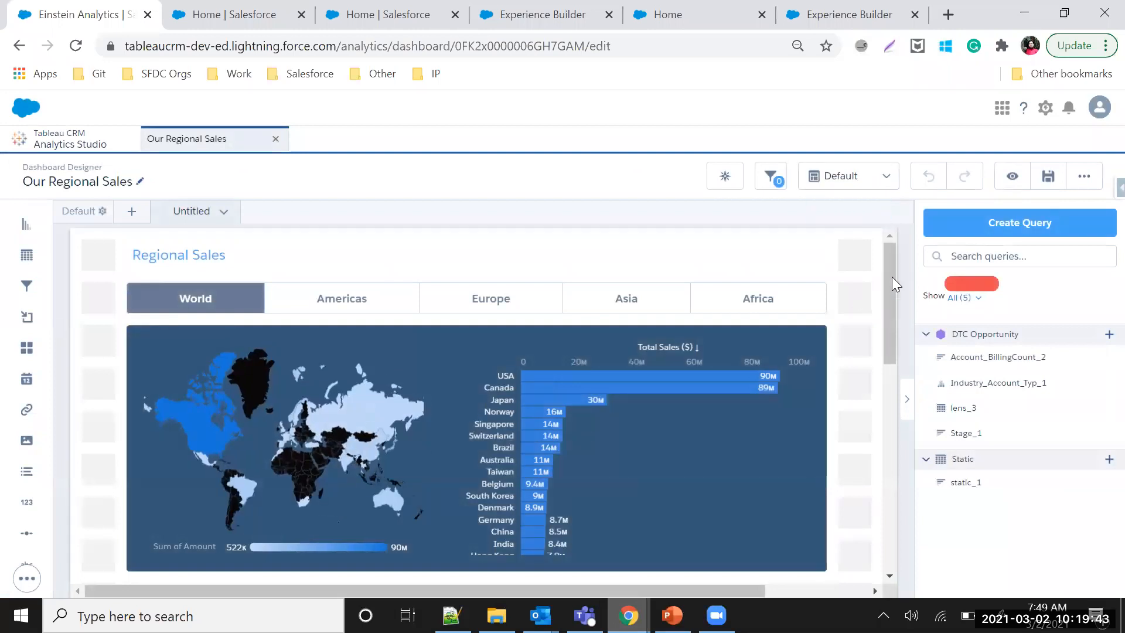
left_click_drag(892, 278, 890, 470)
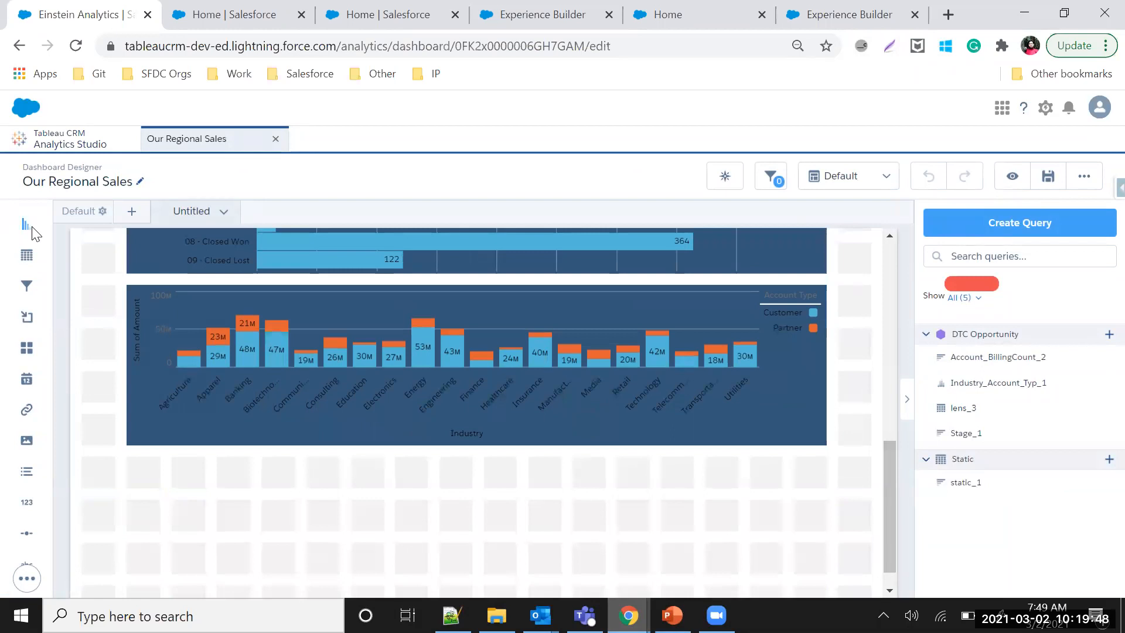
left_click(162, 311)
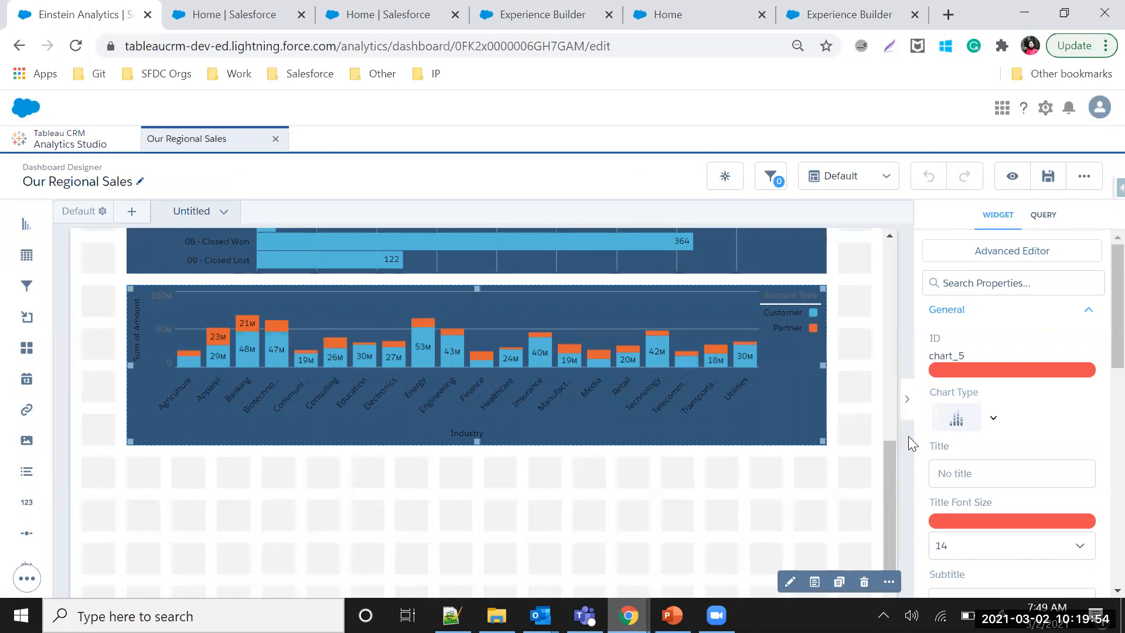
Select the Total Sales bar chart beside the world map to show its widget properties.
scroll(895, 460, "up", 1)
scroll(907, 293, "up", 5)
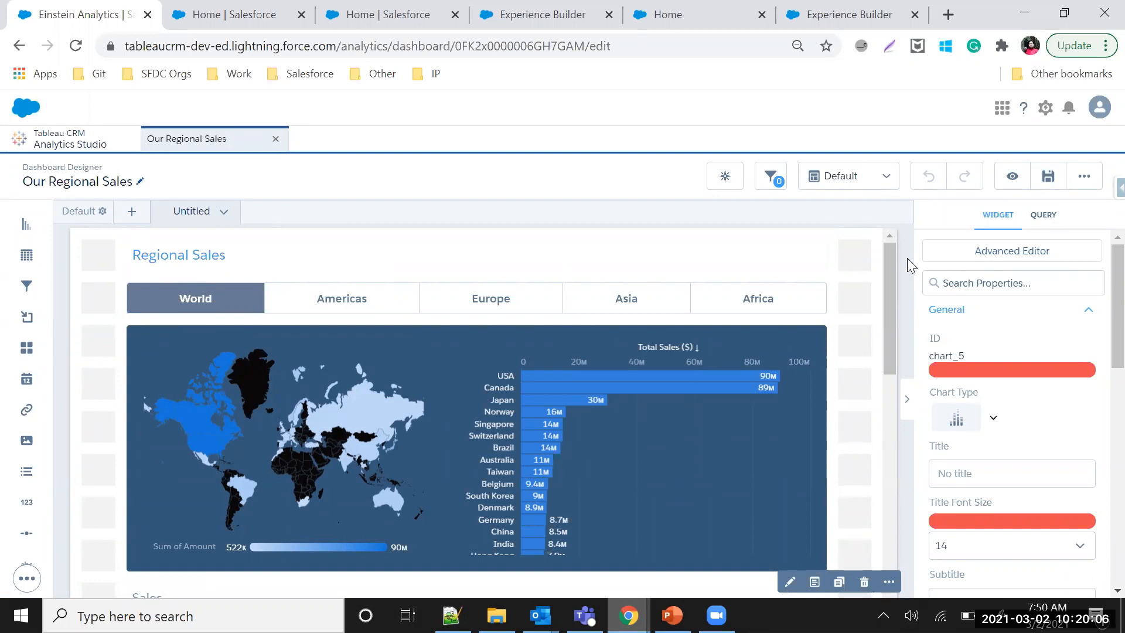
left_click_drag(890, 284, 886, 312)
double_click(627, 351)
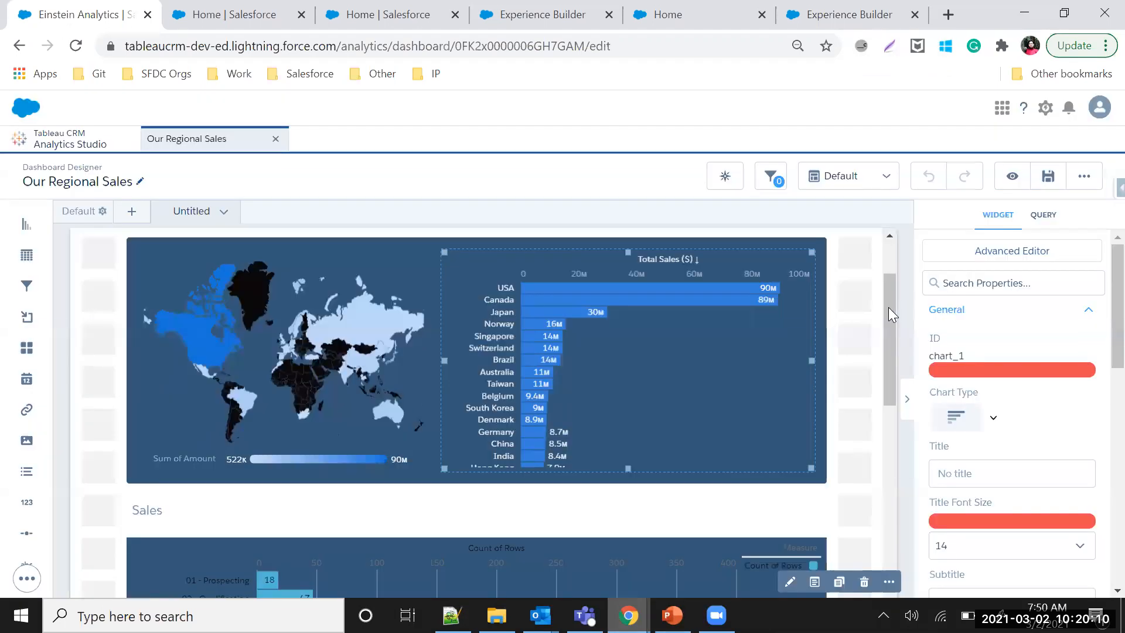
Open the query of the industry by account type column chart to review its fields and close it unchanged.
left_click_drag(888, 307, 887, 429)
double_click(595, 436)
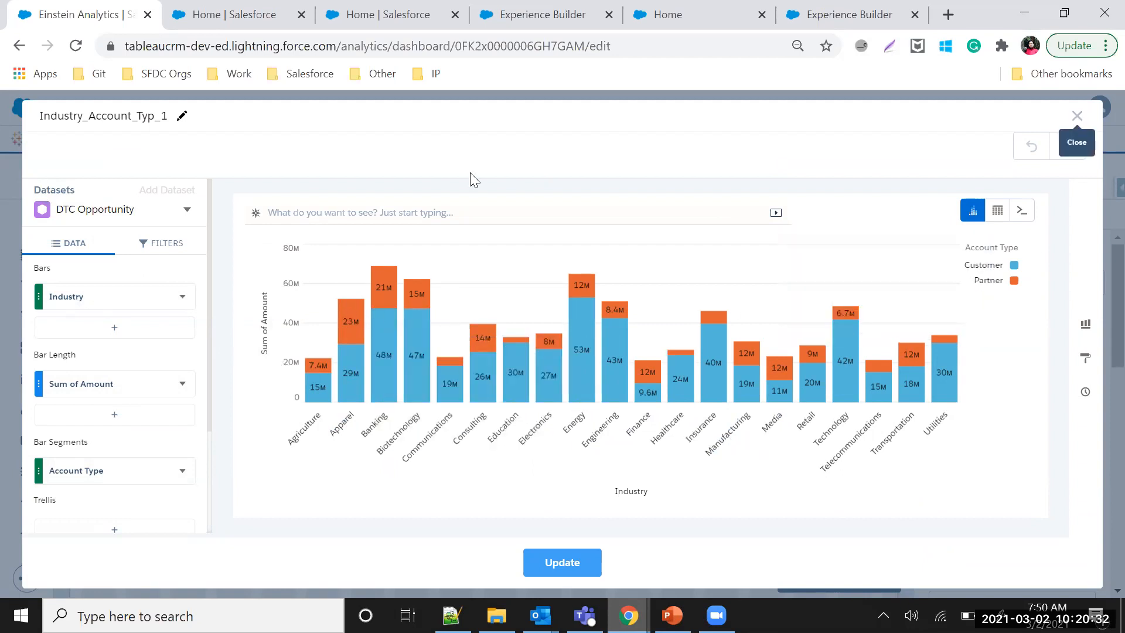
left_click(1075, 117)
Open the query of the opportunity stage bar chart to review its dataset and fields, and close it unchanged.
double_click(492, 332)
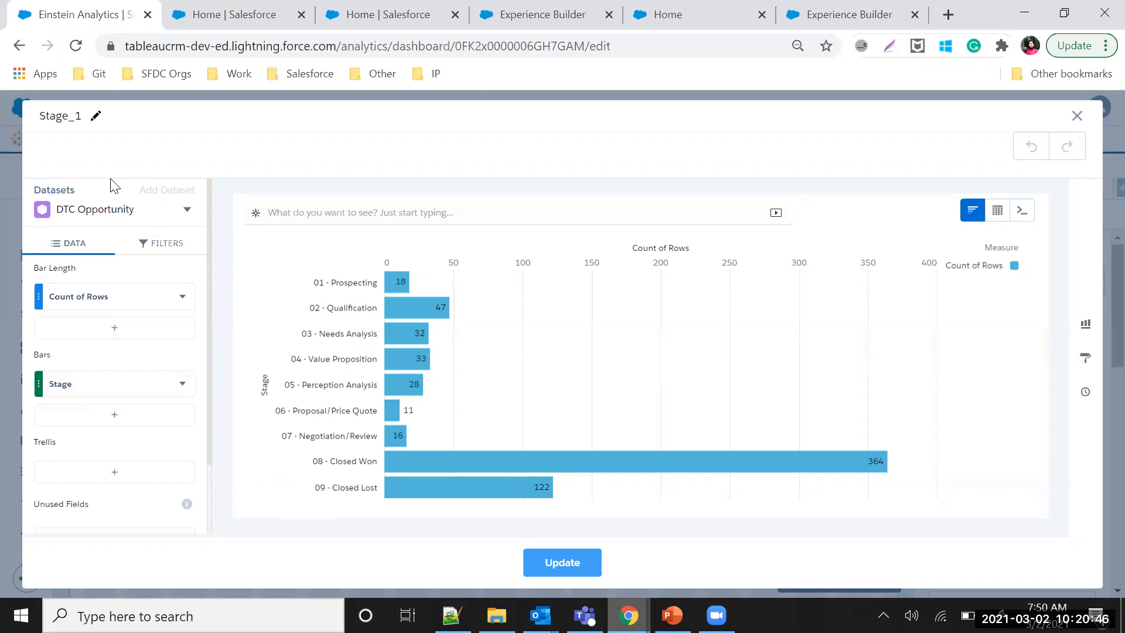
left_click(1076, 122)
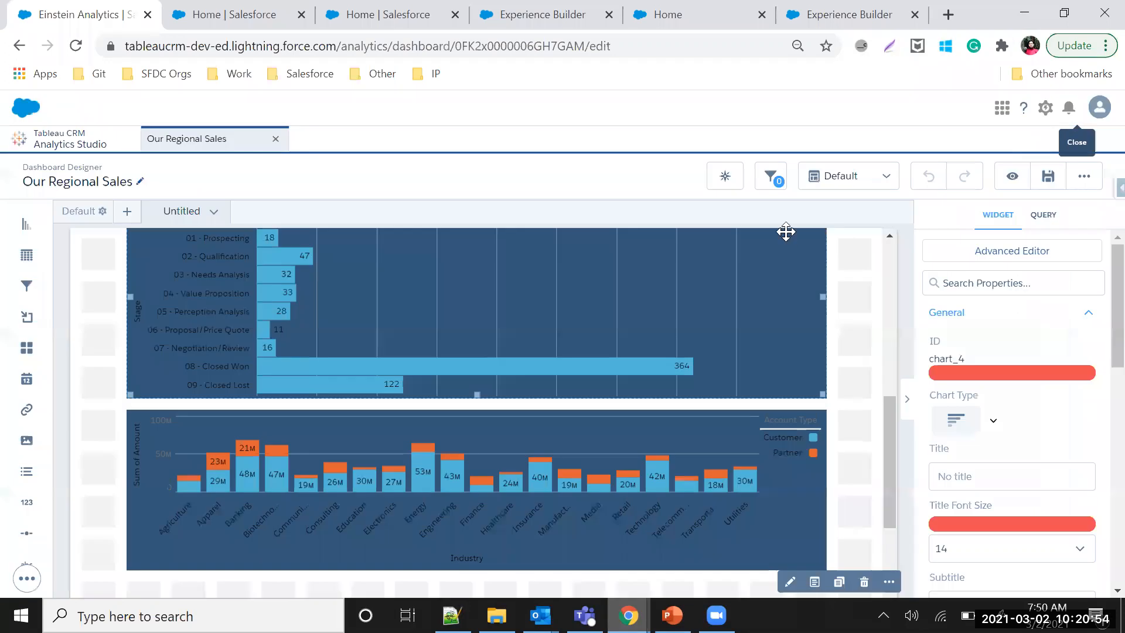
scroll(887, 420, "up", 2)
scroll(890, 363, "up", 5)
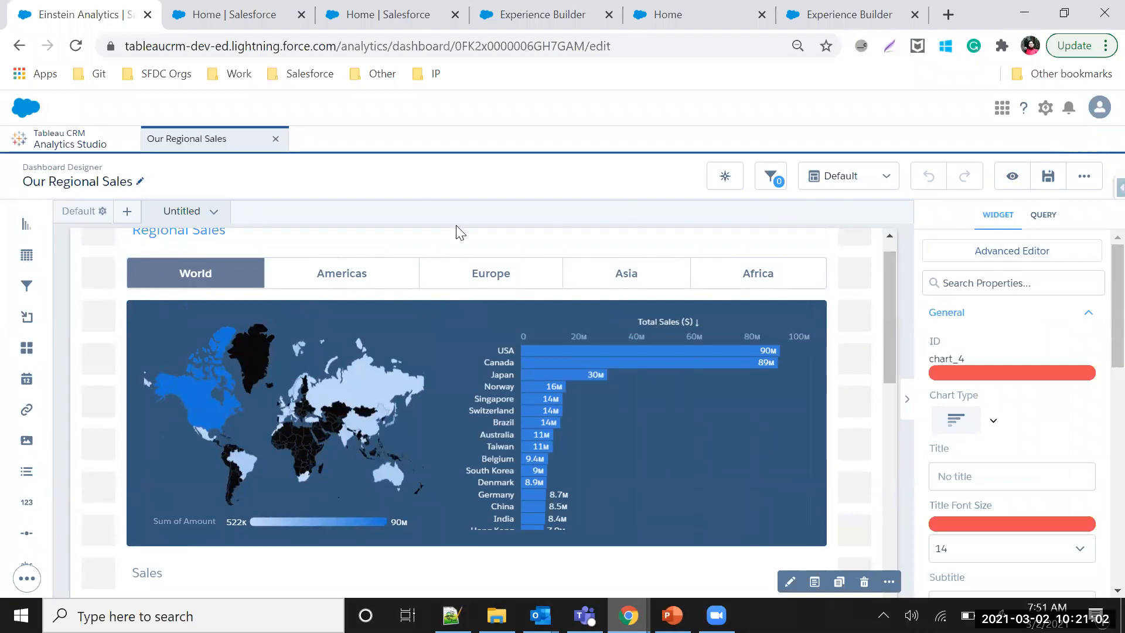
Close the dashboard designer and reopen the Our Regional Sales dashboard for viewing from the dashboards list.
left_click(276, 139)
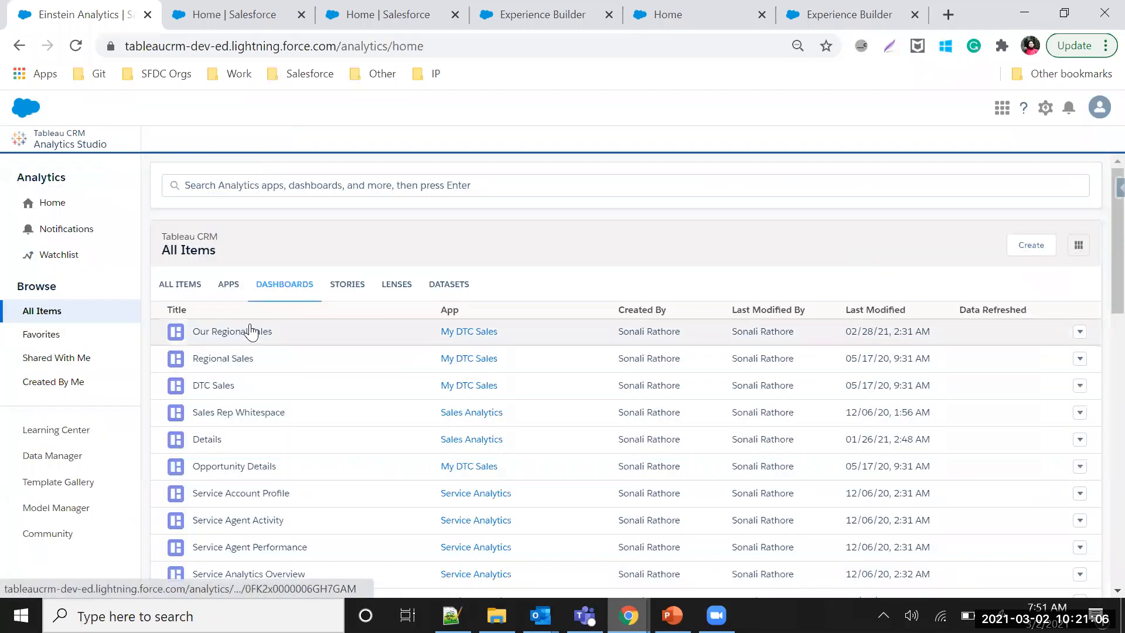
left_click(250, 331)
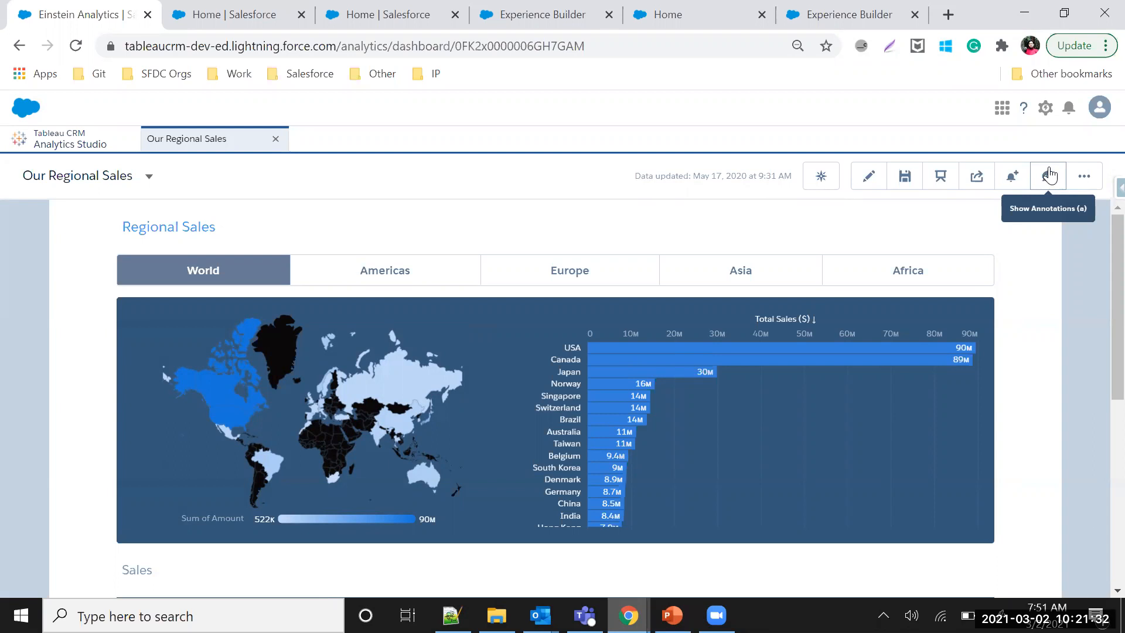
Switch to the partner community home page and open the Explore view of its embedded Our Regional Sales dashboard.
mouse_move(629, 614)
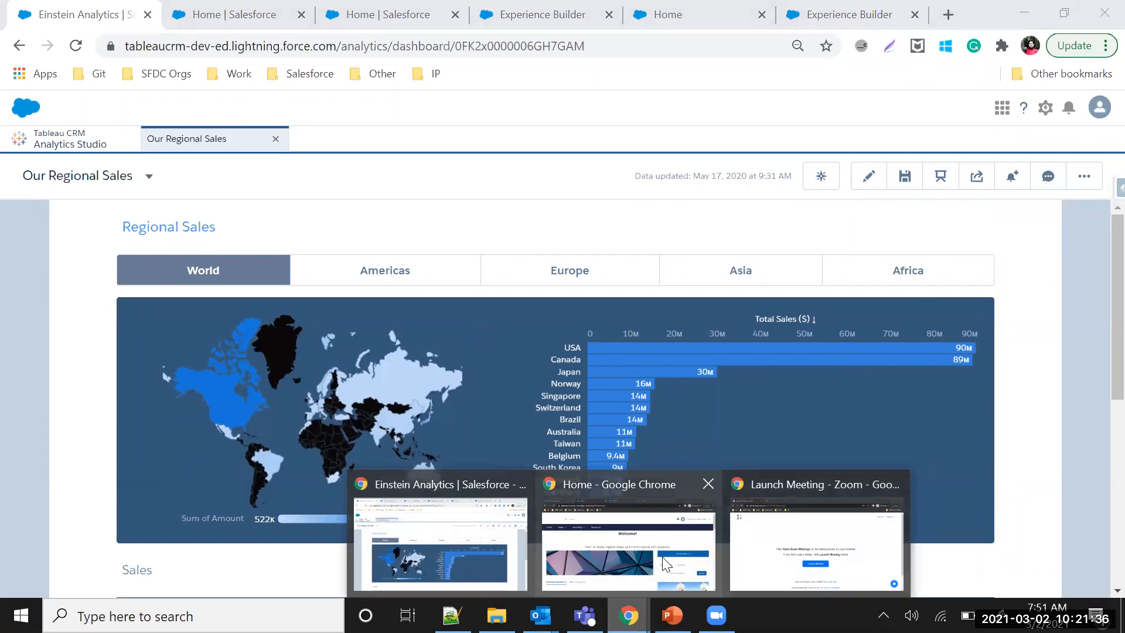
left_click(666, 563)
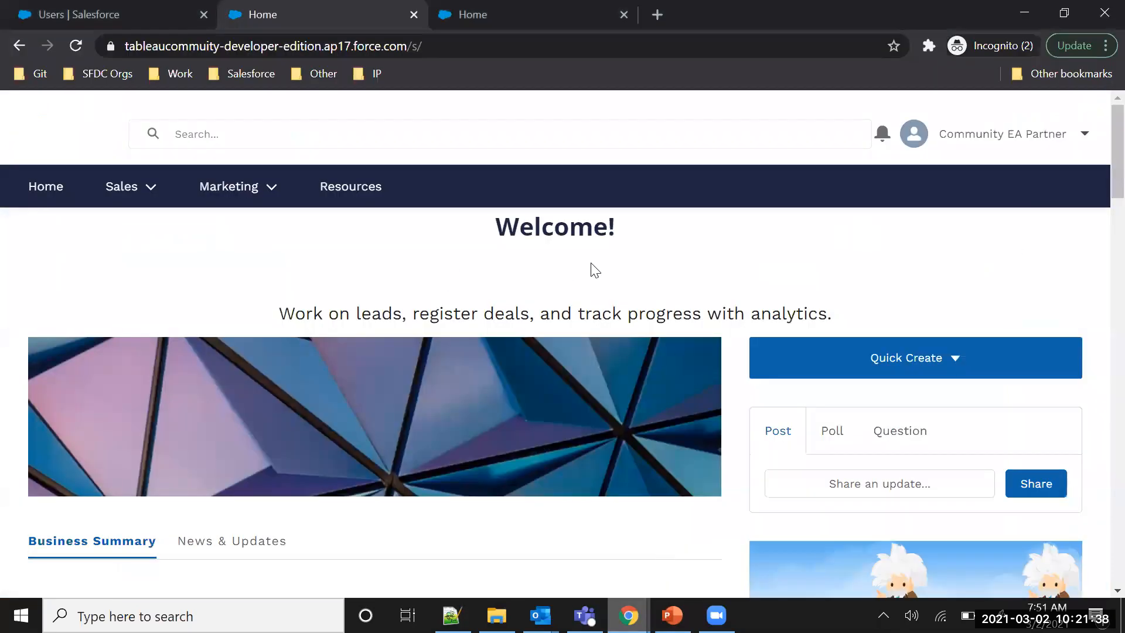
scroll(1099, 170, "down", 6)
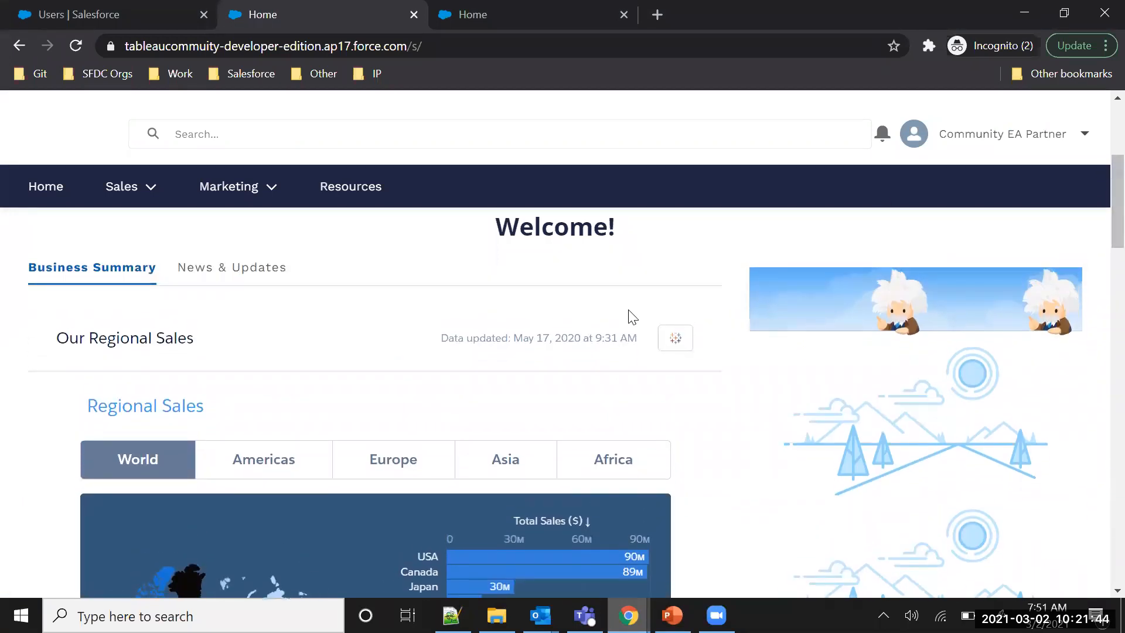
left_click(674, 338)
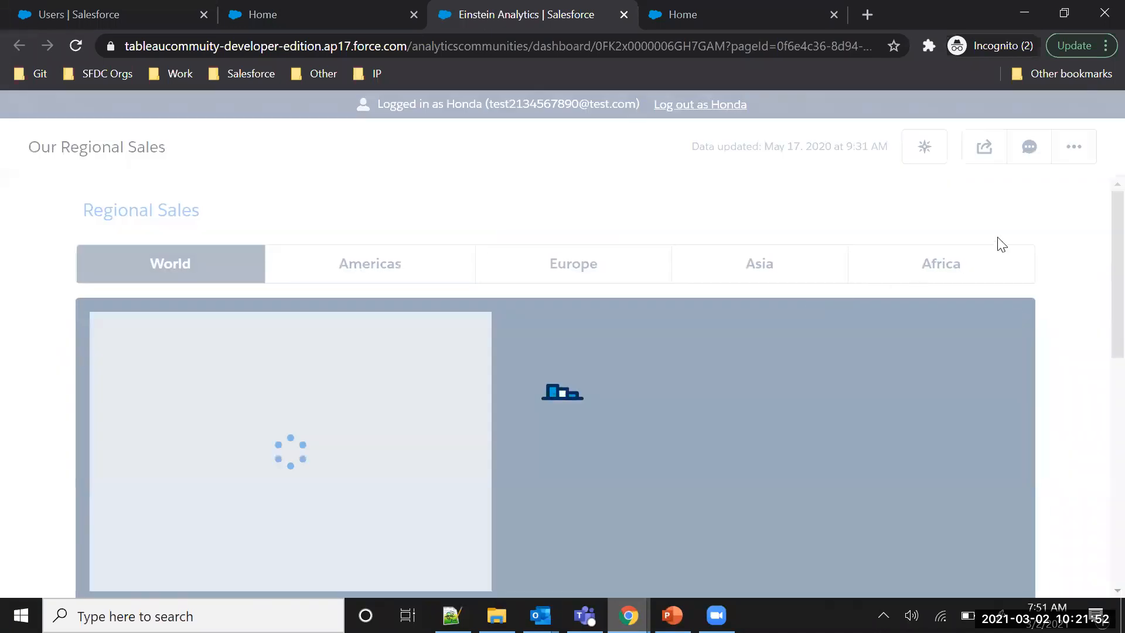
Show all annotations of the Our Regional Sales dashboard opened from the community.
scroll(1101, 211, "down", 1)
scroll(1101, 212, "up", 1)
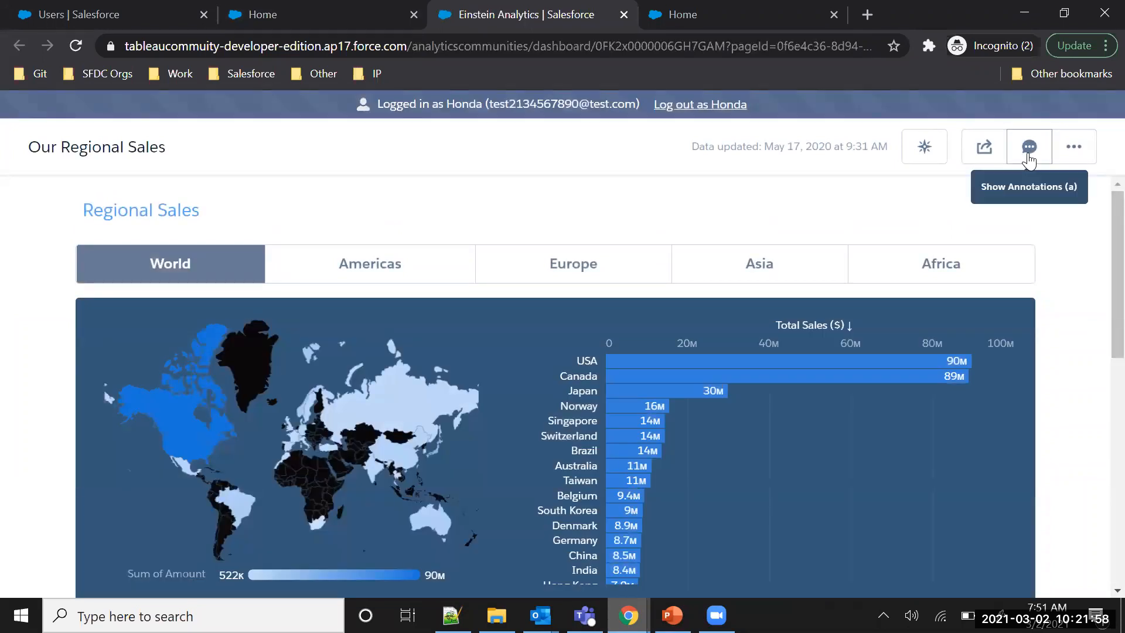
left_click(1029, 157)
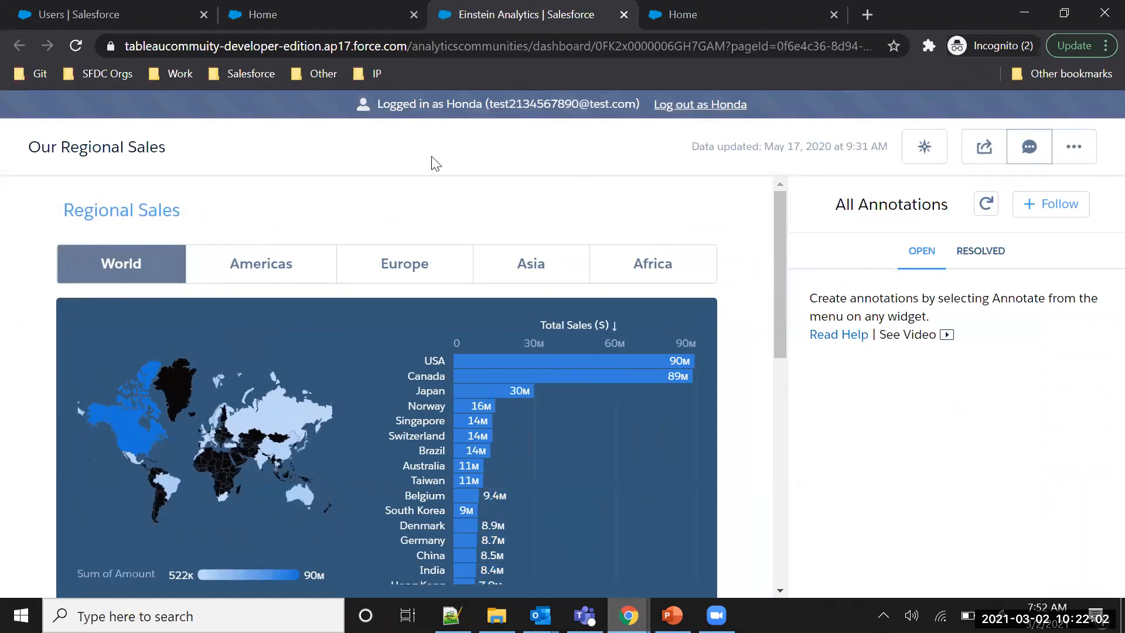
Return to the community home page and examine the embedded Our Regional Sales dashboard under Business Summary.
left_click(229, 17)
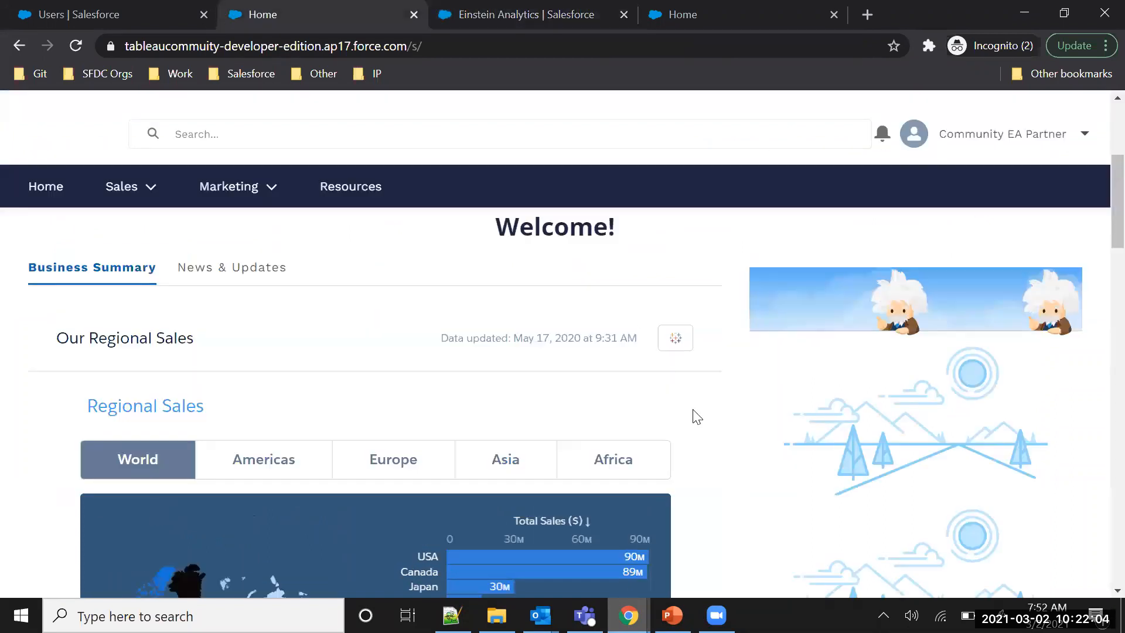
scroll(1100, 202, "down", 1)
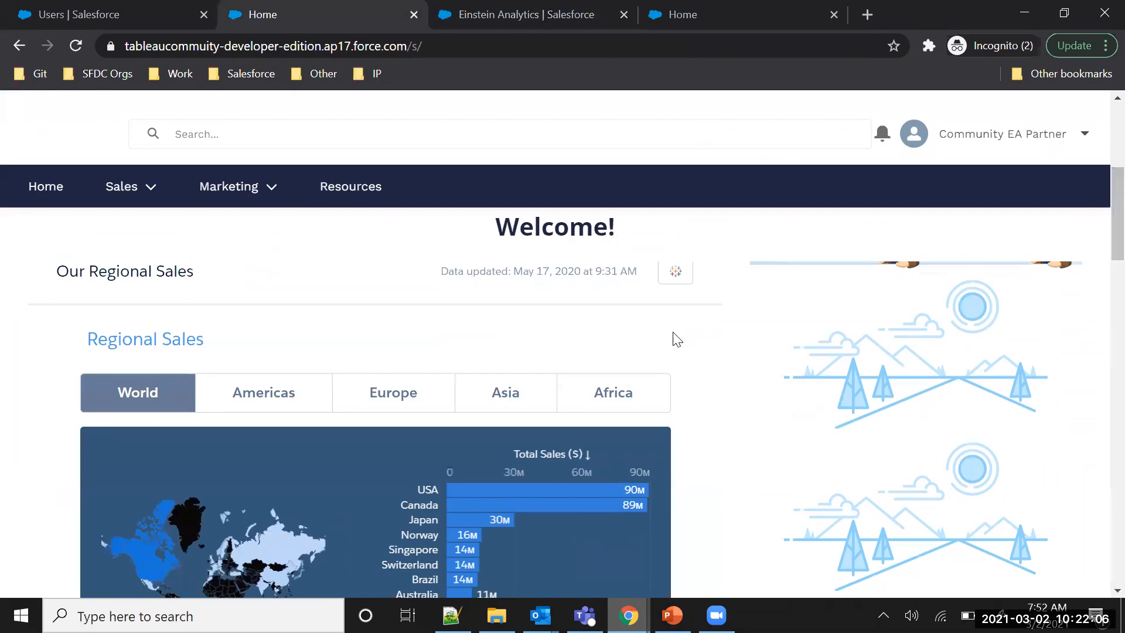
scroll(1100, 219, "up", 2)
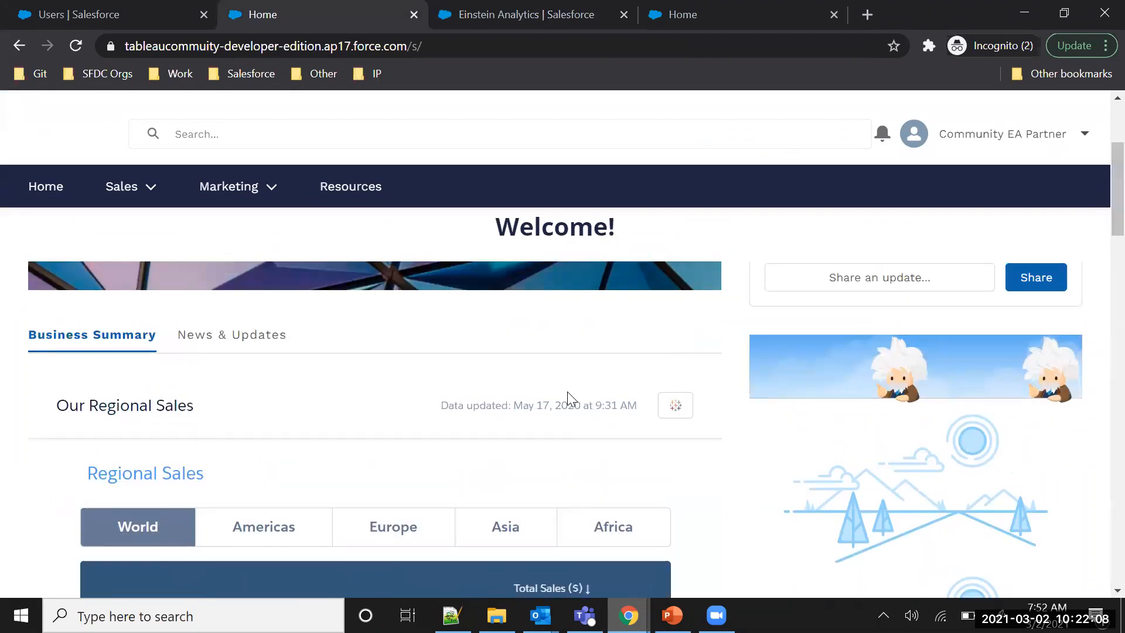
scroll(473, 492, "down", 5)
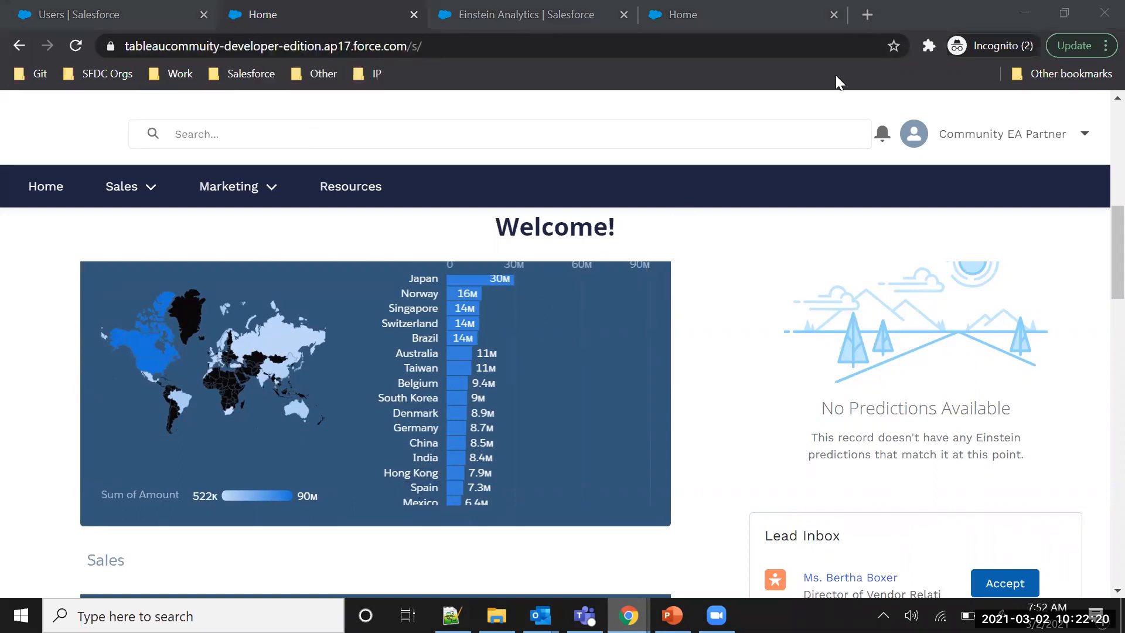
Go back to the full Our Regional Sales dashboard and run the suggested data query "show me amount by close date".
left_click(528, 21)
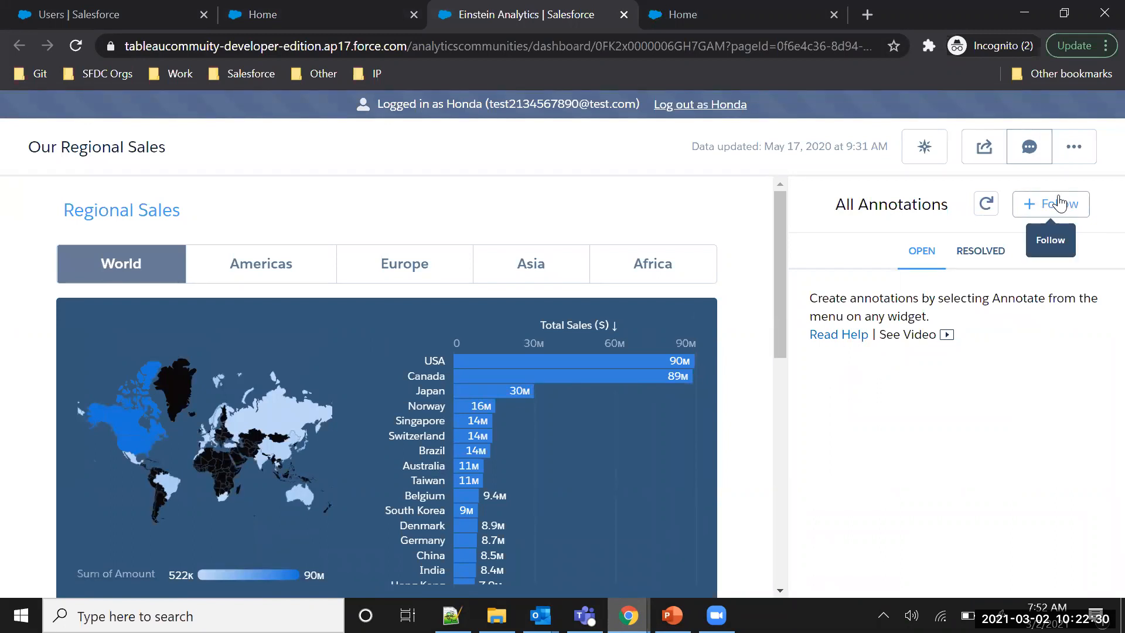
left_click(937, 164)
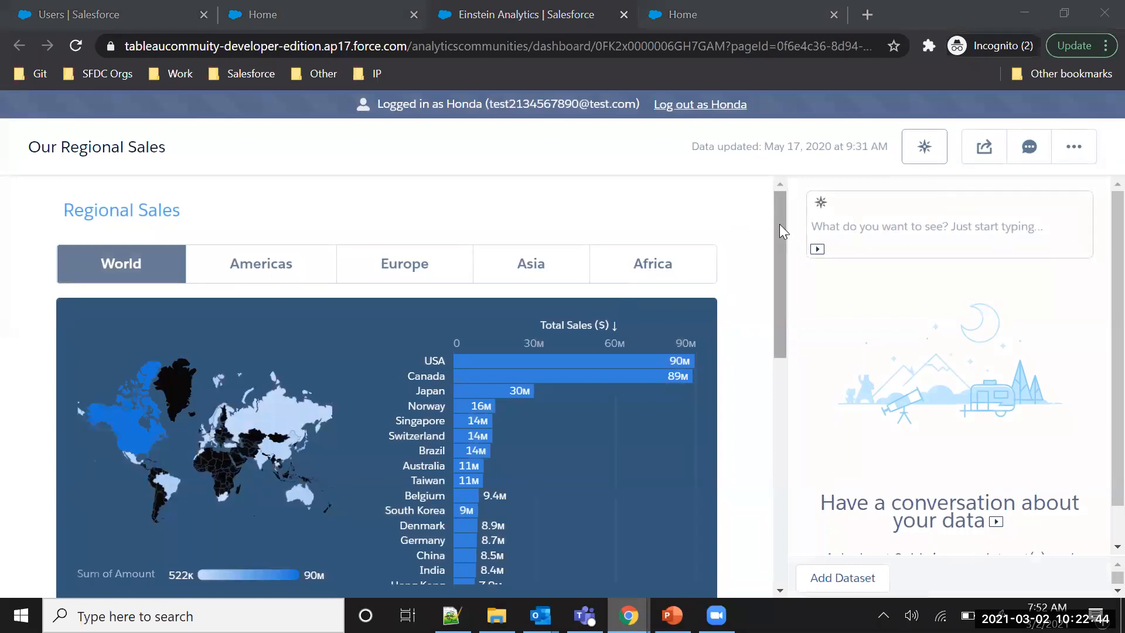
scroll(779, 224, "down", 1)
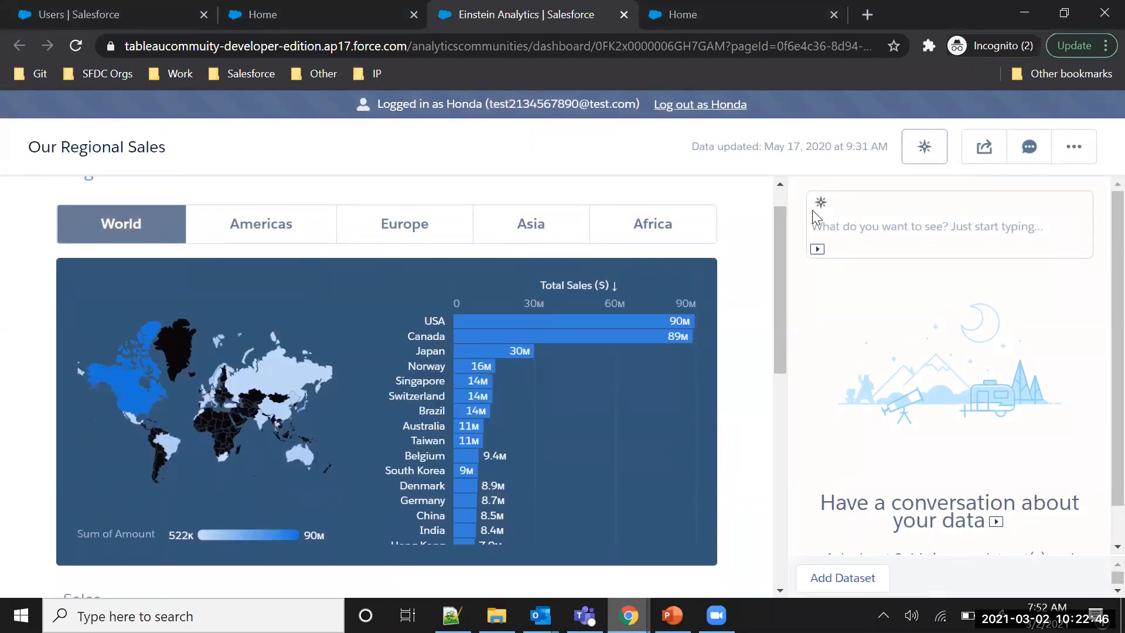
left_click(844, 226)
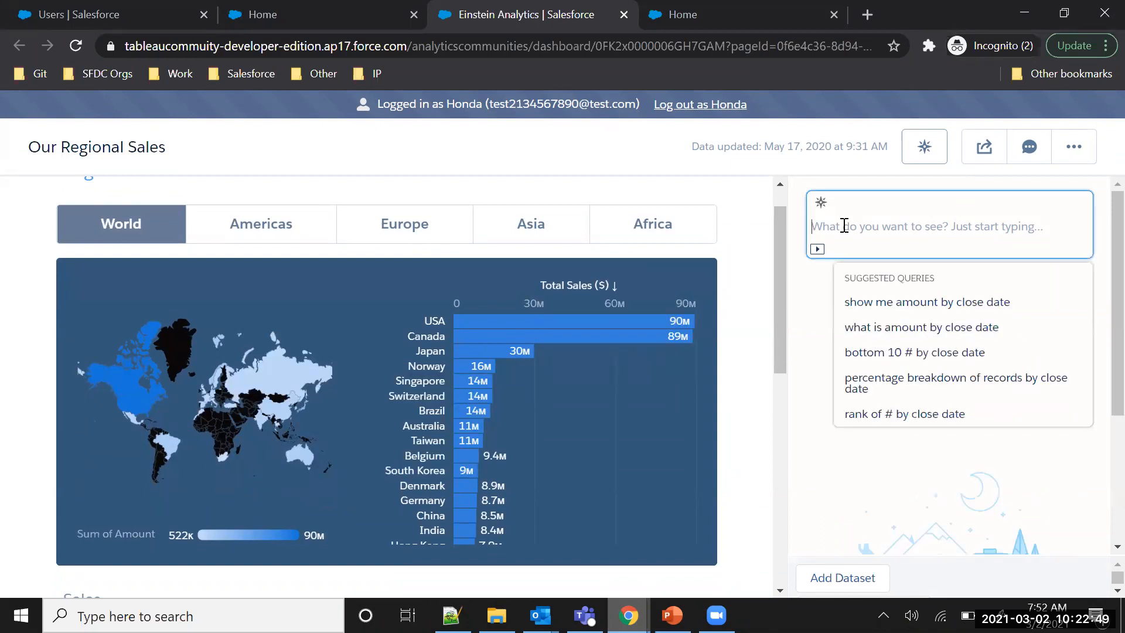
left_click(915, 307)
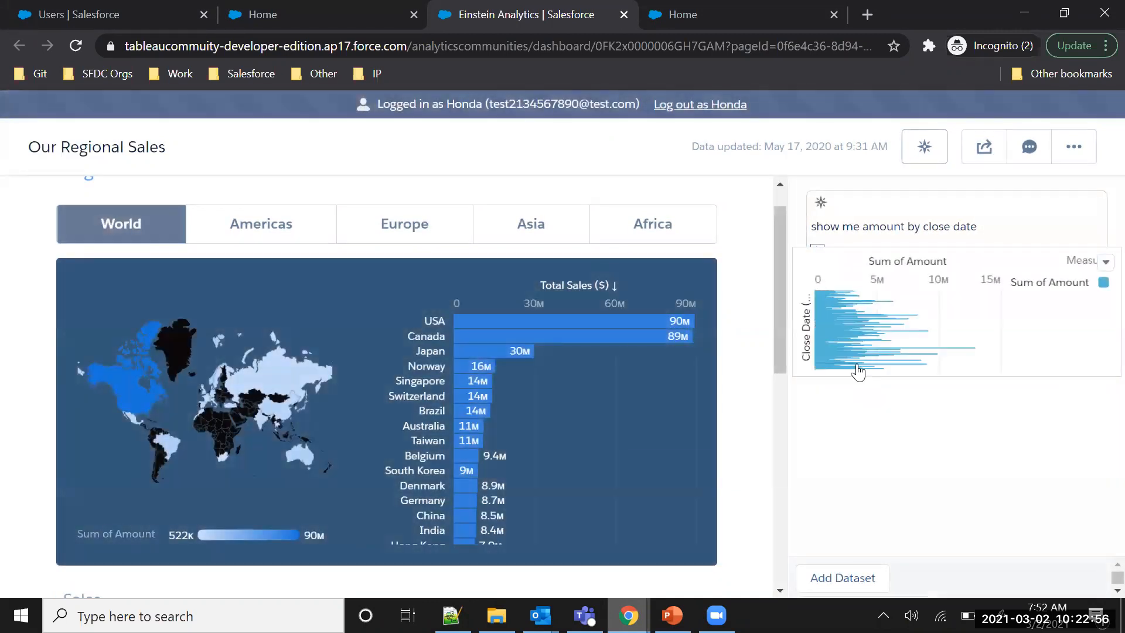
mouse_move(857, 369)
mouse_move(514, 321)
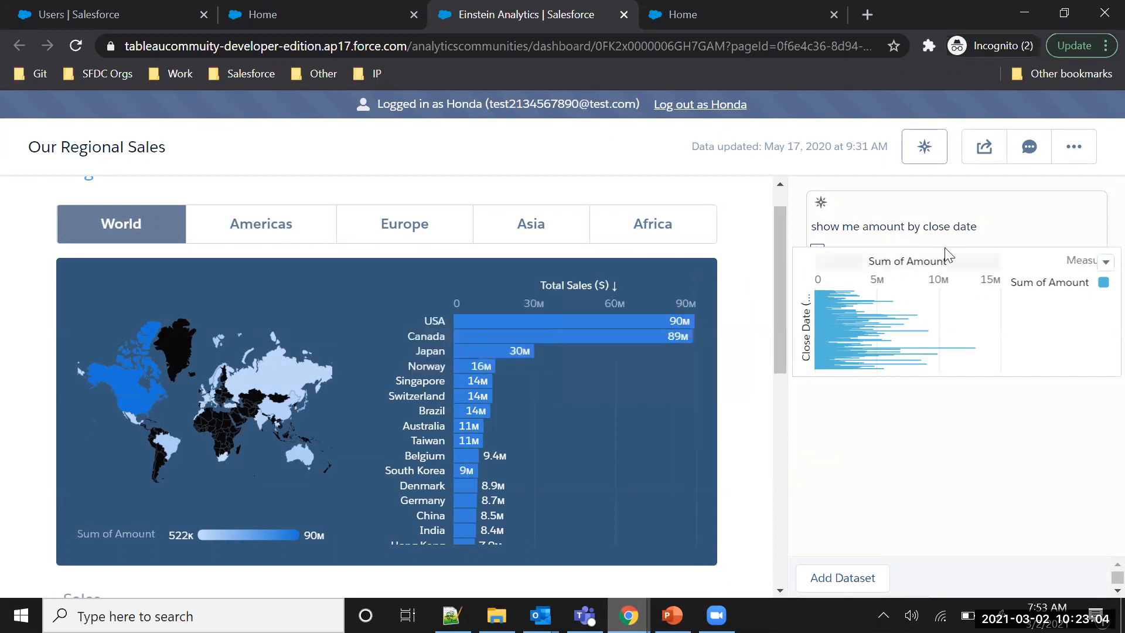
Replace the query text with the suggested query "show me average amount" to chart the average amount.
left_click(988, 229)
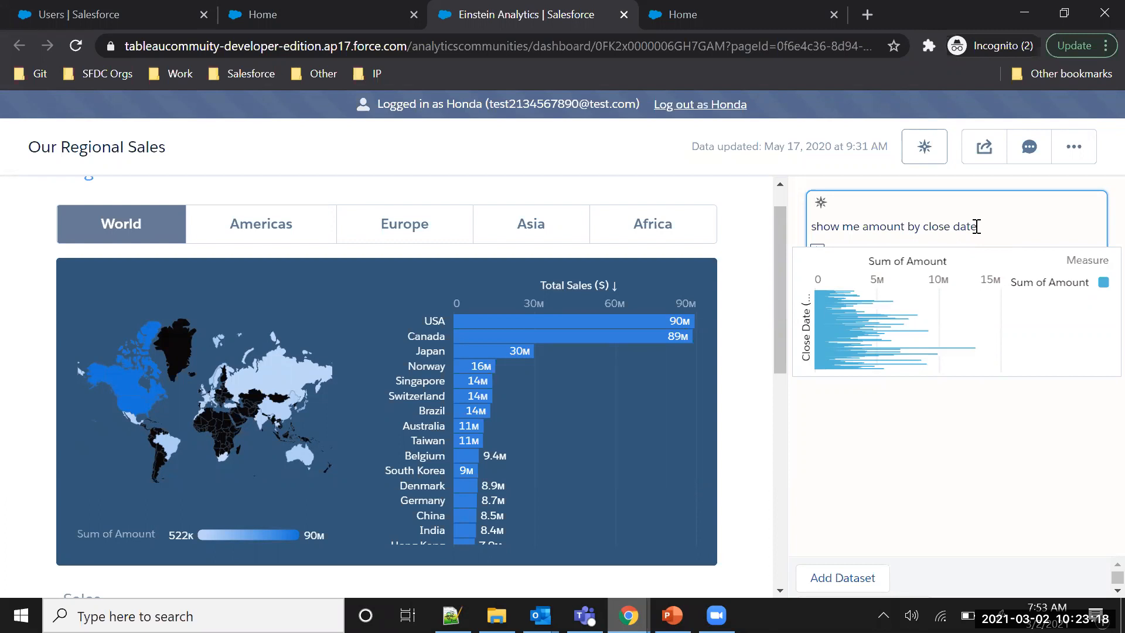
key("BackSpace")
key("BackSpace")
key("BackSpace")
key("BackSpace")
key("BackSpace")
key("BackSpace")
key("BackSpace")
key("BackSpace")
key("BackSpace")
key("BackSpace")
key("BackSpace")
key("BackSpace")
key("BackSpace")
key("BackSpace")
key("BackSpace")
key("BackSpace")
key("BackSpace")
key("BackSpace")
key("BackSpace")
key("BackSpace")
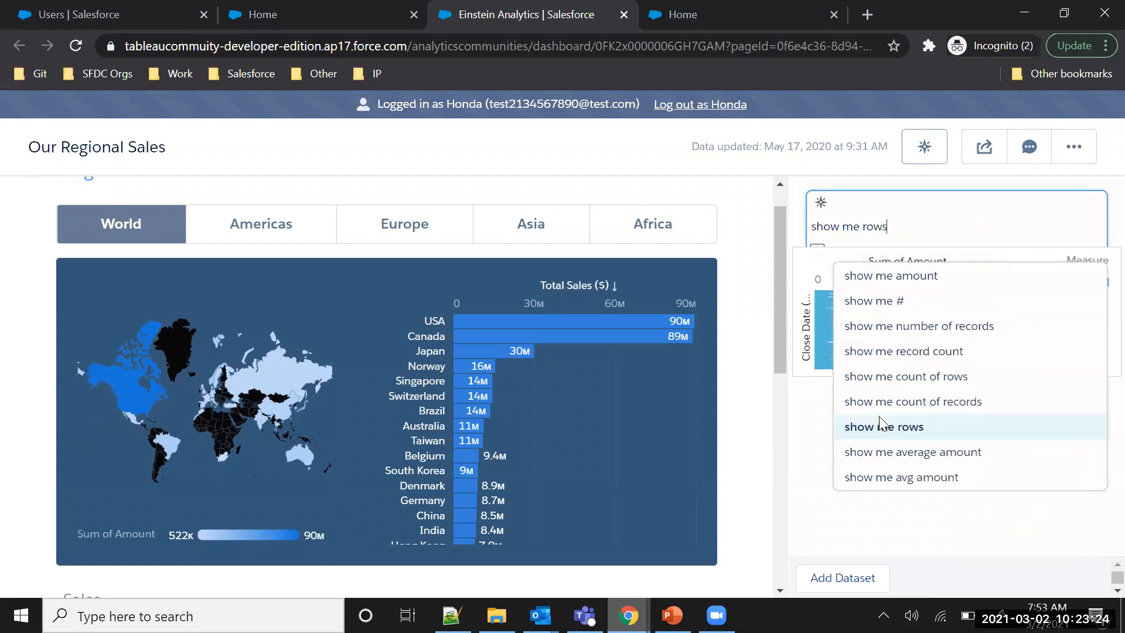
left_click(873, 454)
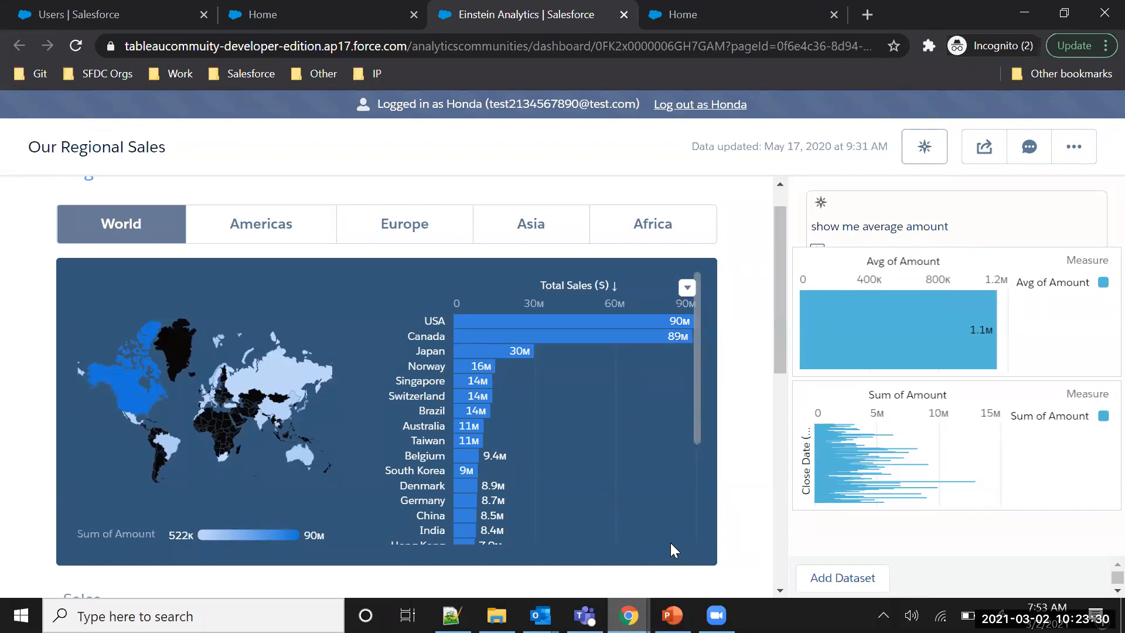
Switch to the PowerPoint presentation, start the slide show at the Demo slide and advance to "Add Dashboards in every Salesforce Experience".
mouse_move(673, 615)
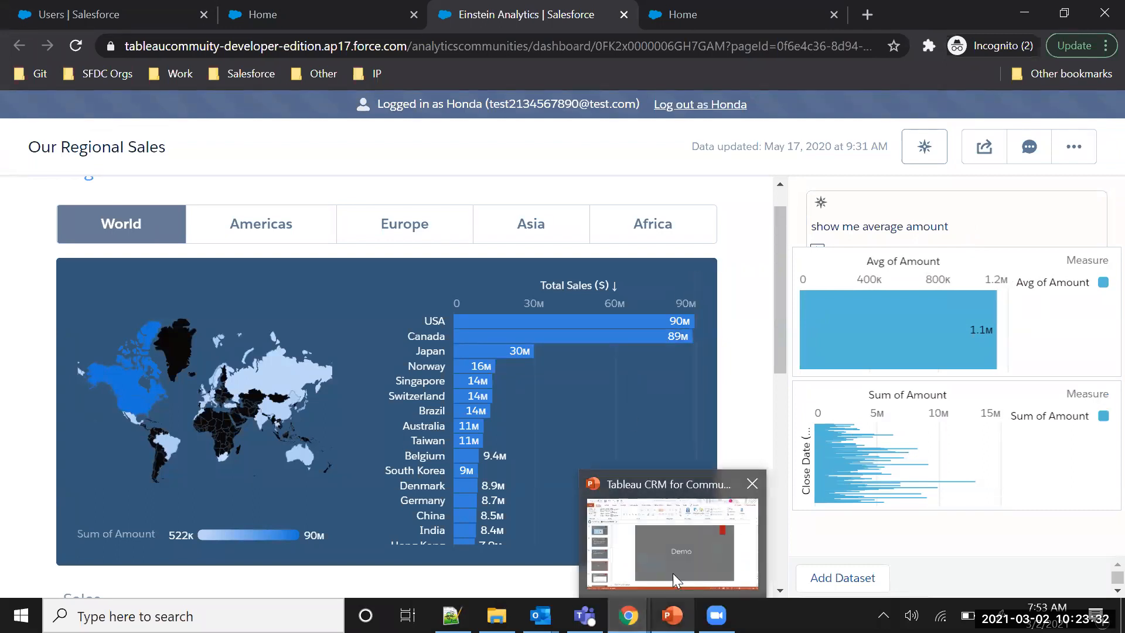
left_click(672, 572)
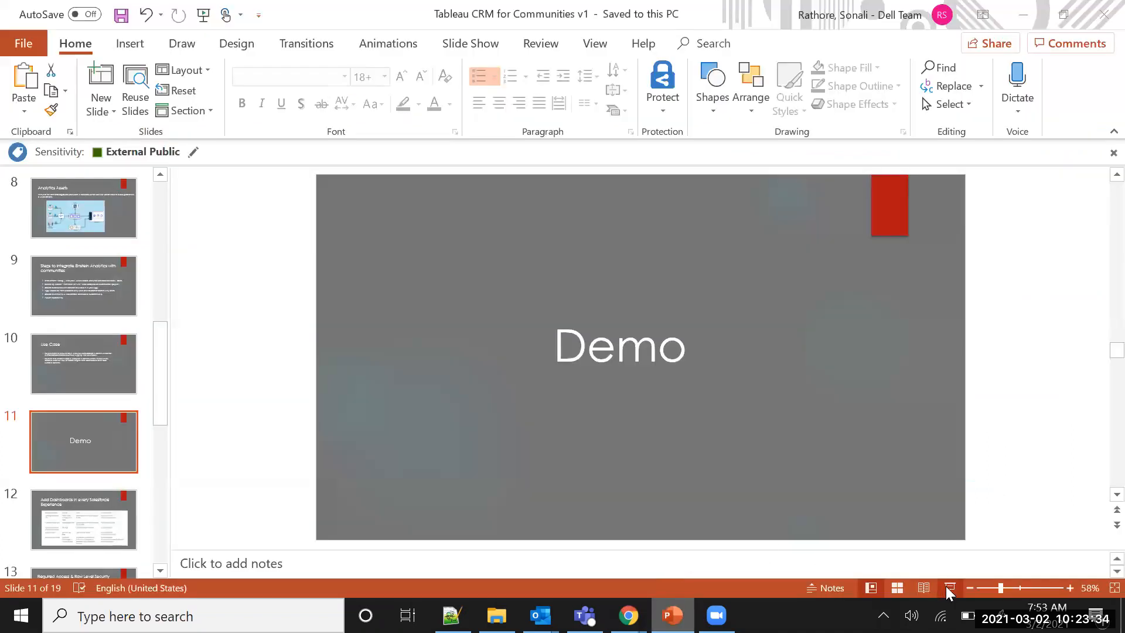
left_click(949, 587)
key("Right")
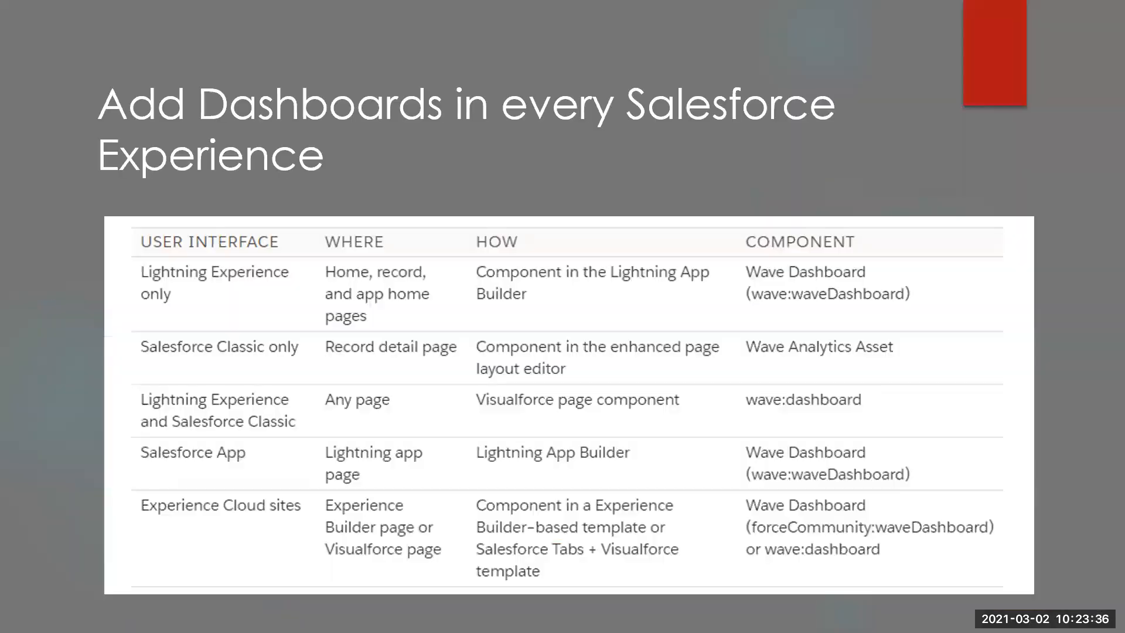